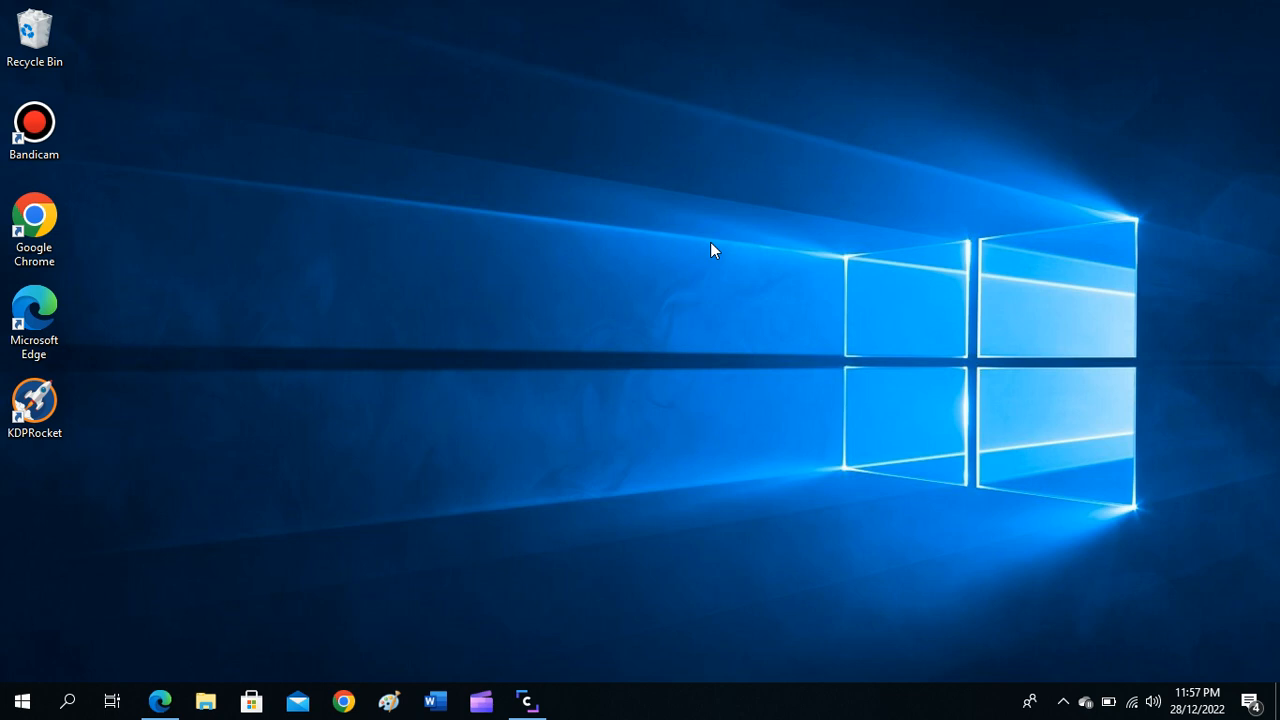
Step: Check the computer's Wi-Fi connection status in the network list, then dismiss the list
click(1135, 712)
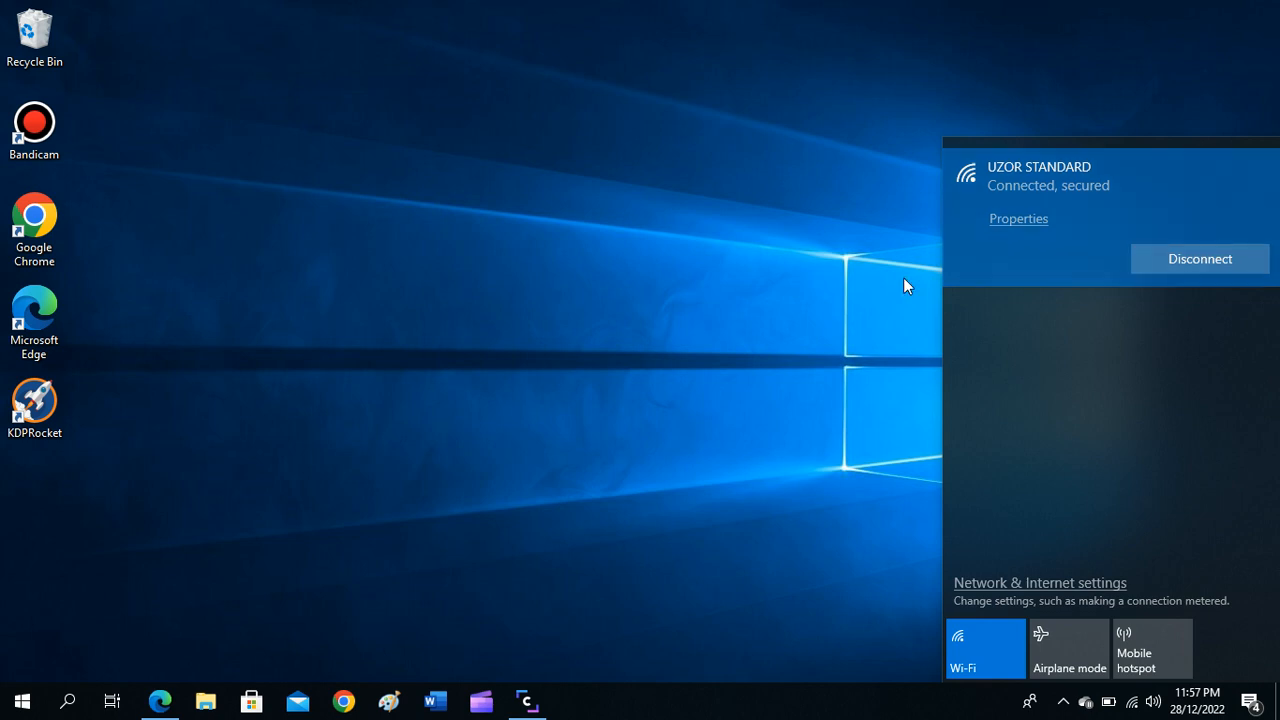
click(857, 295)
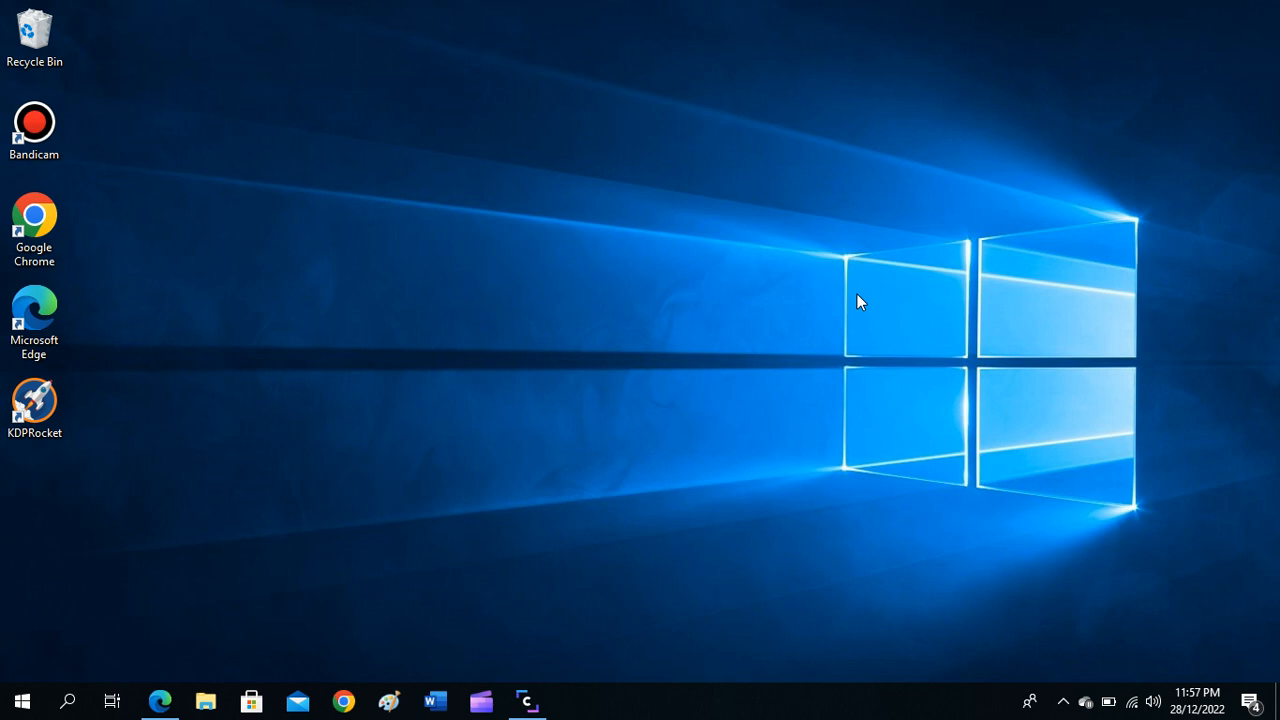
Step: Switch to the Watermark document in Word and add the line "Jjjffn fndfjkd djdc" below the letter heading
click(444, 706)
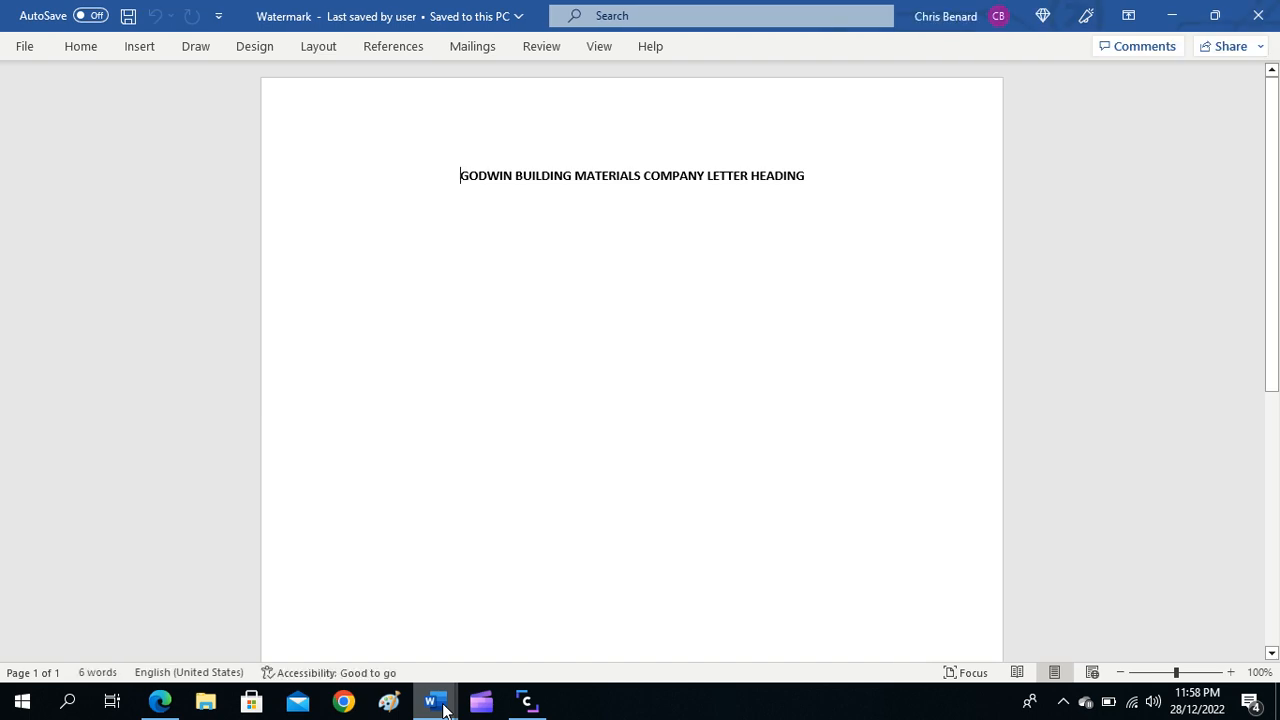
click(881, 174)
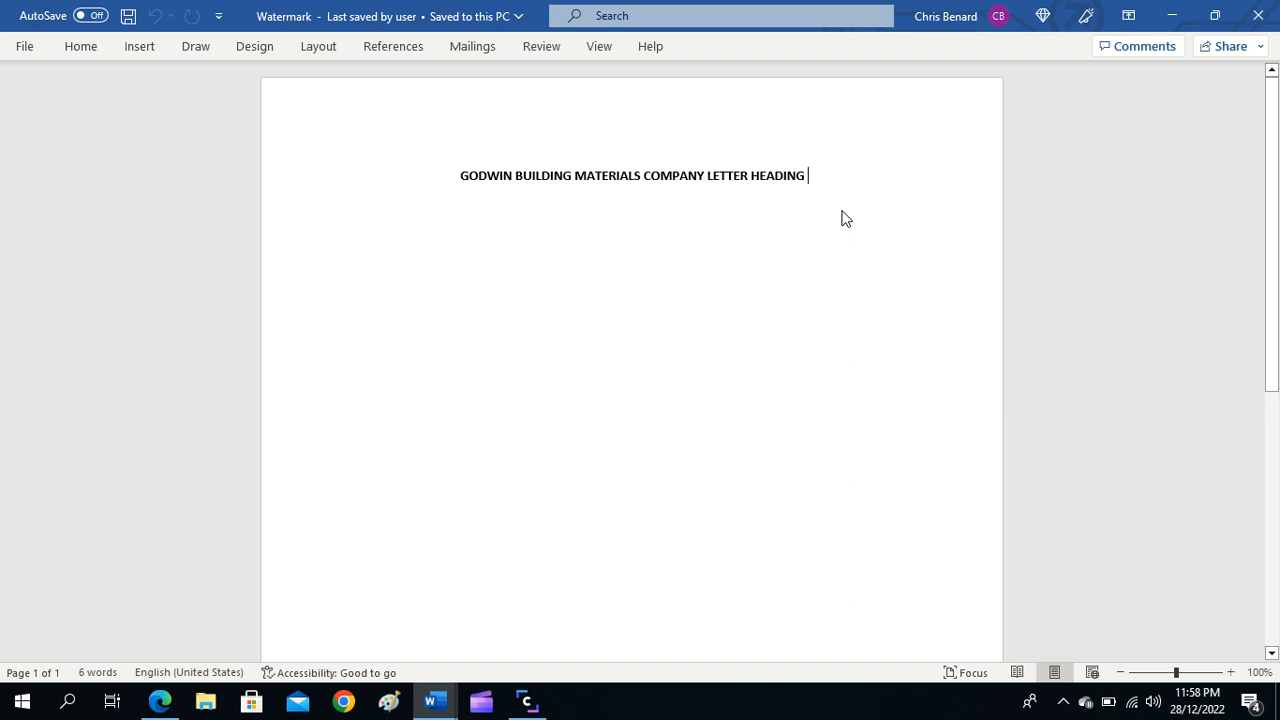
key(Return)
key(Return)
text(jjj)
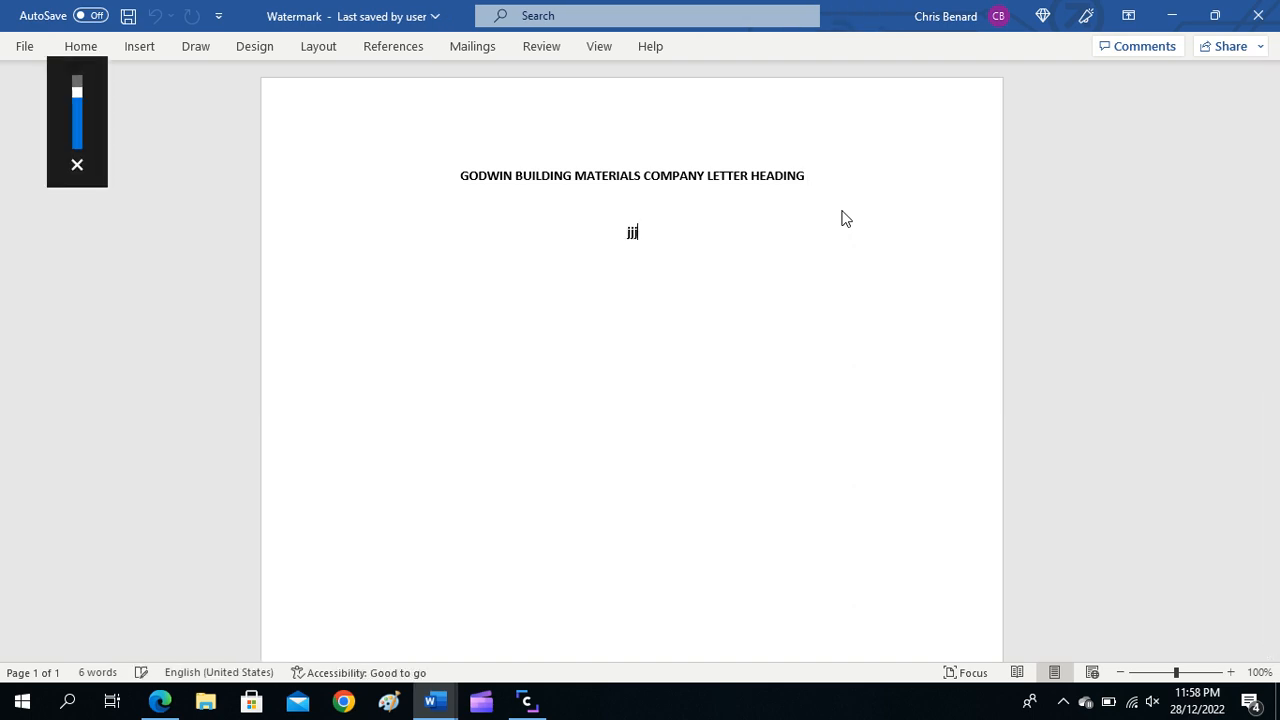
text(j)
text(n fndfjkd djdc)
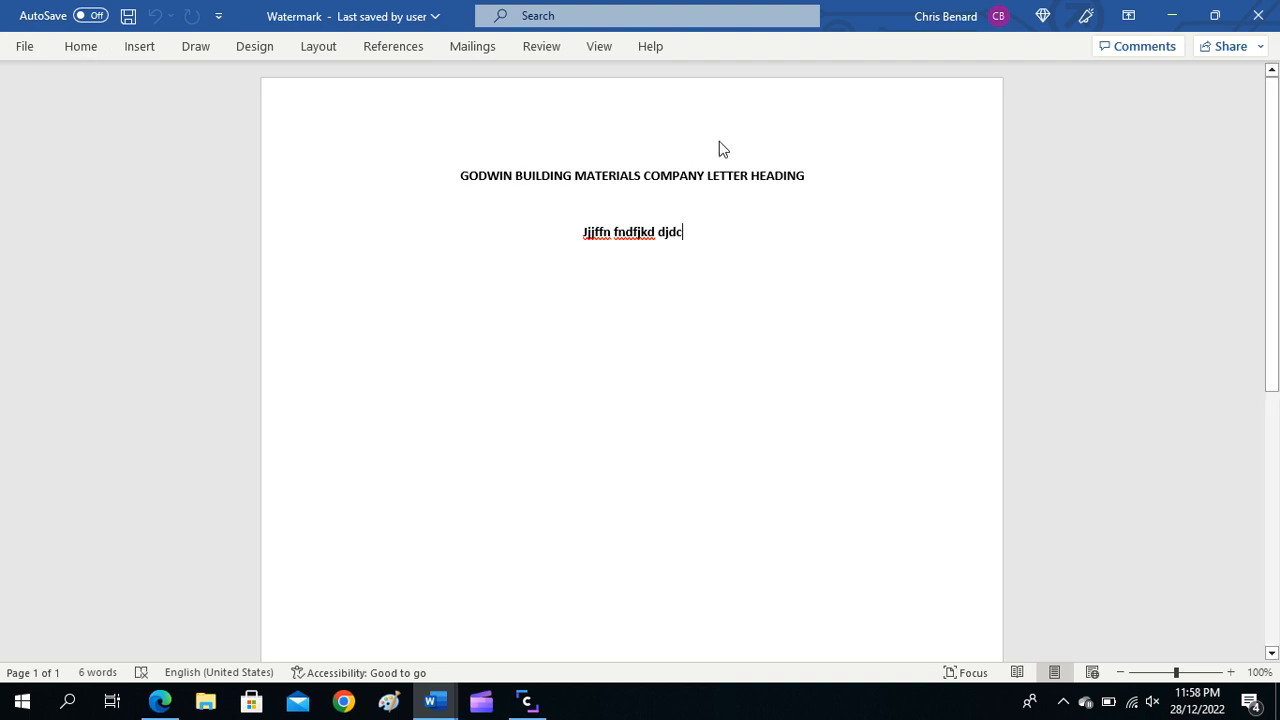
Step: Save the document as a Word Document named WatermarkSAMPLE in the Documents folder
click(25, 46)
click(85, 298)
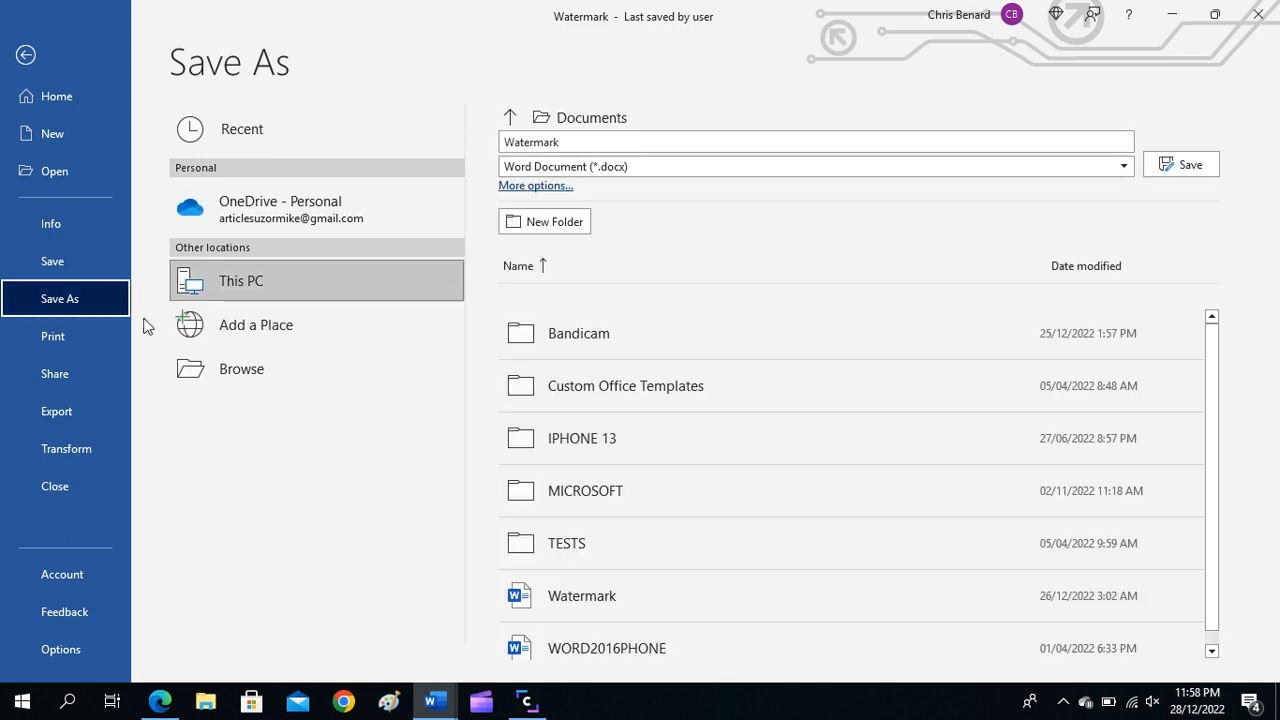
click(202, 365)
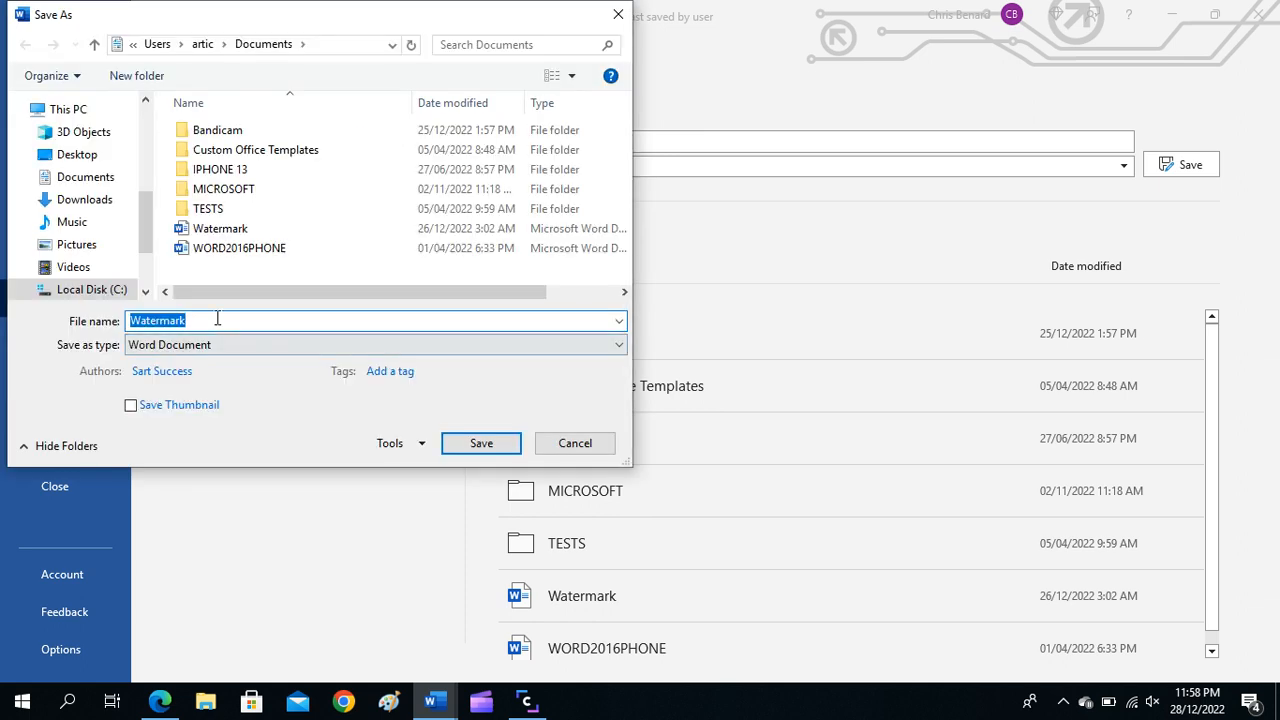
click(214, 320)
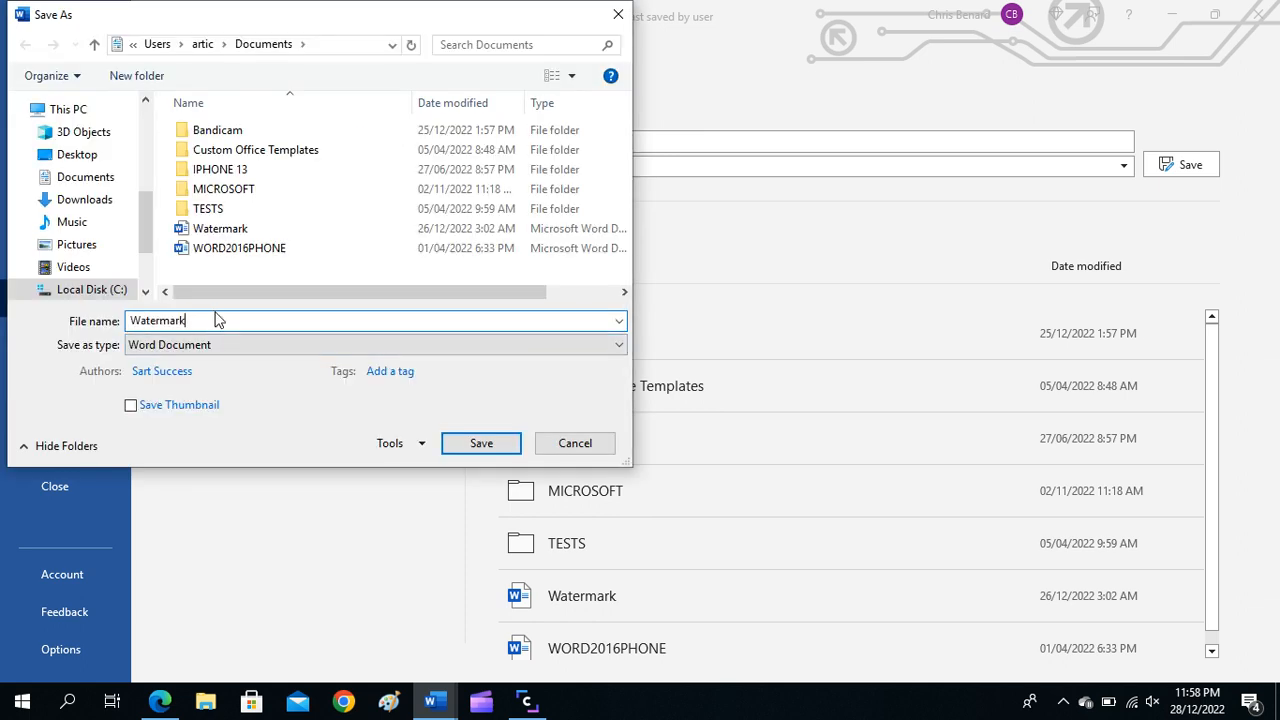
text(s)
key(BackSpace)
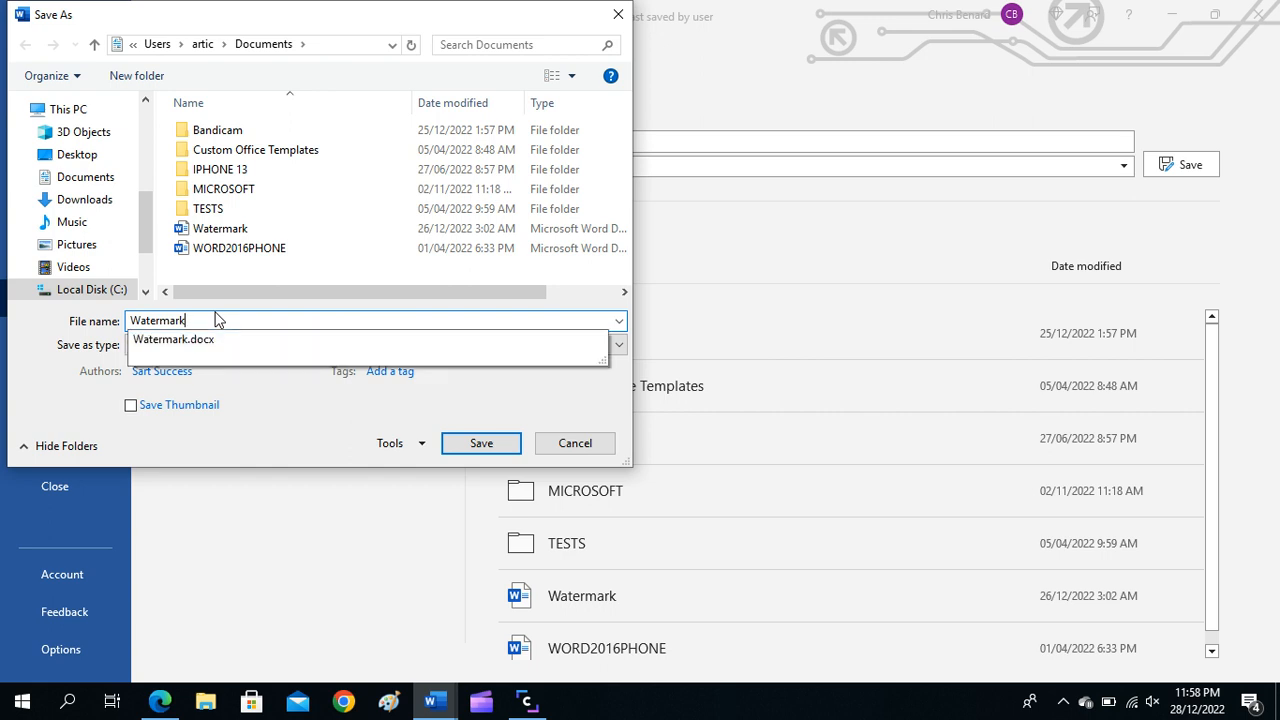
text(SA)
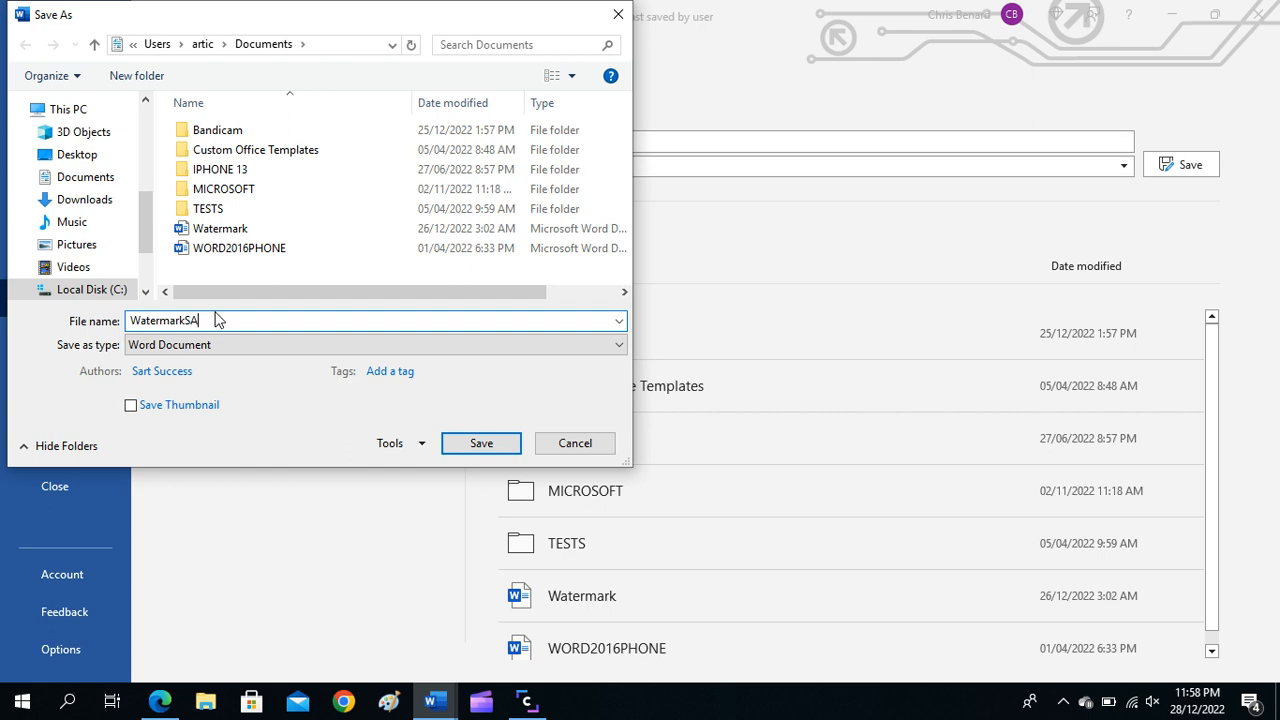
text(MPLE)
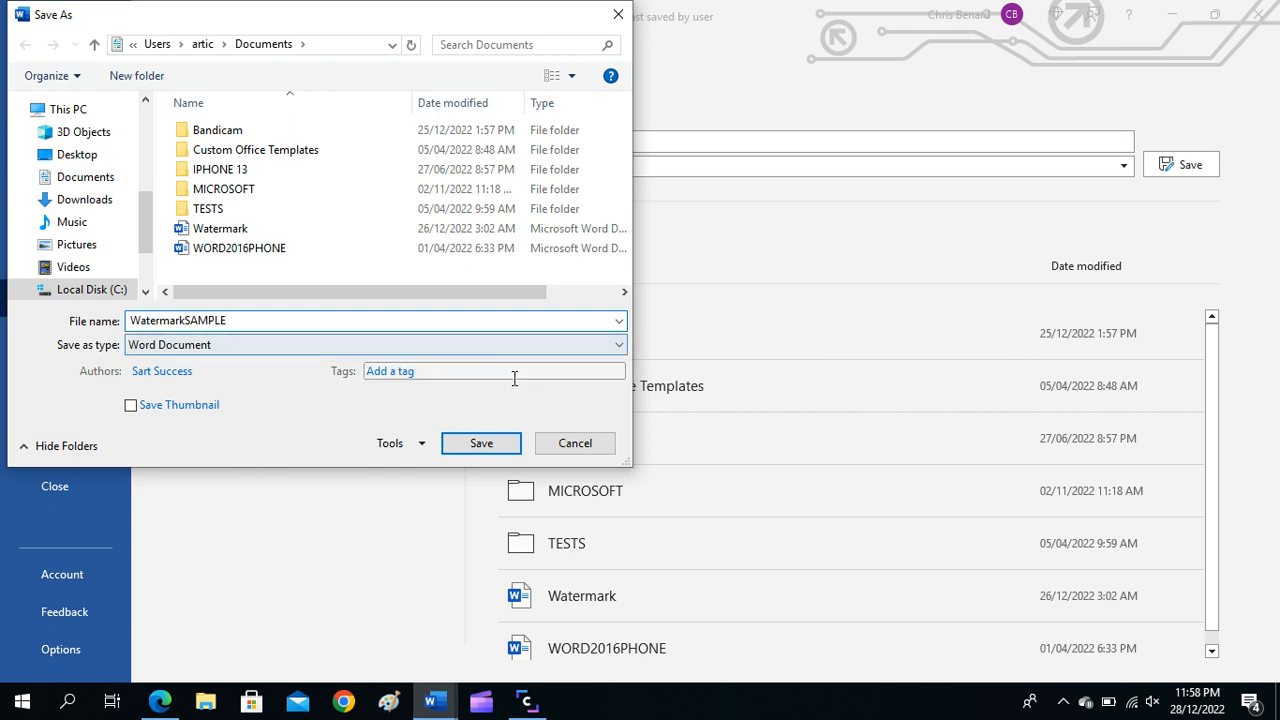
click(463, 443)
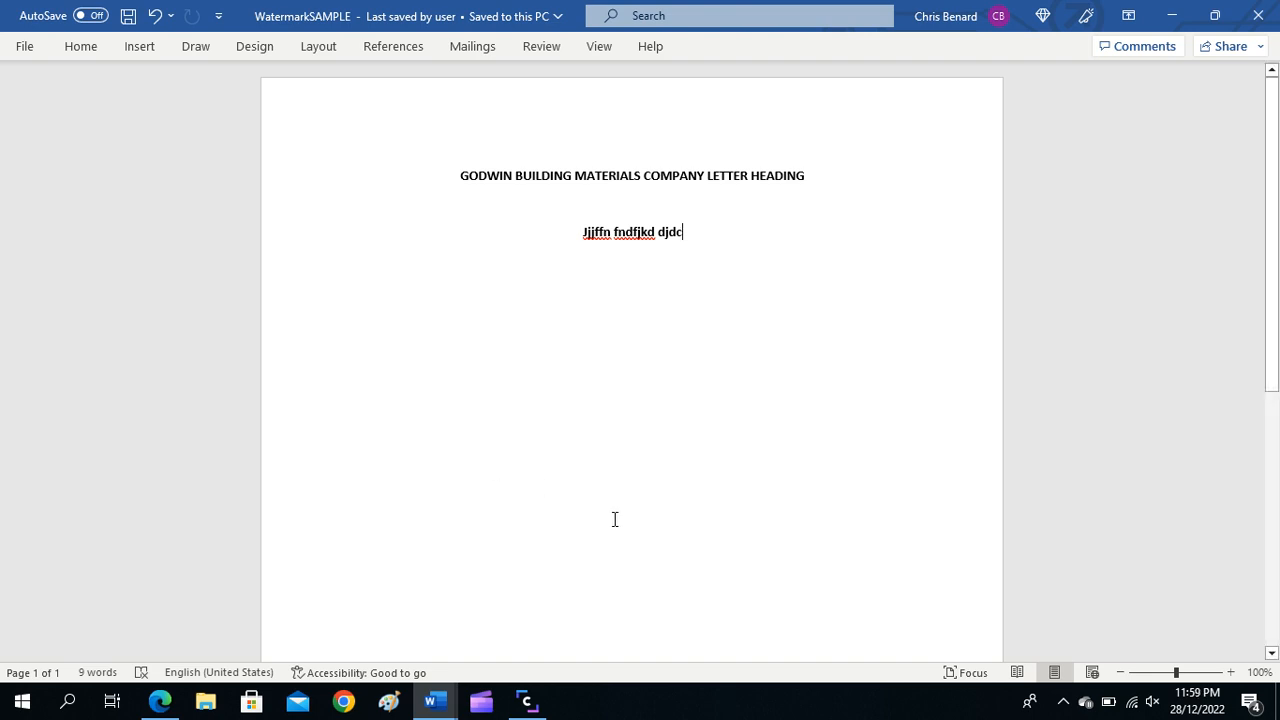
Step: Unmute the speaker by setting the system volume to 74
click(1152, 705)
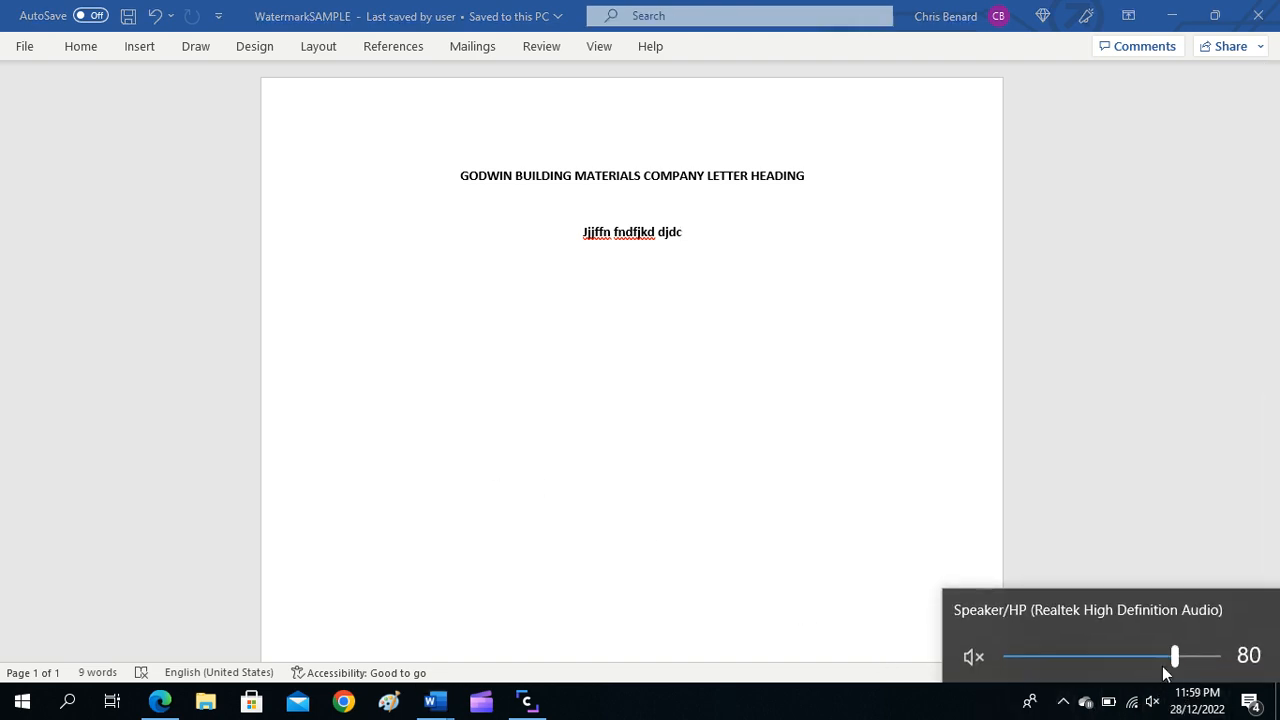
click(1165, 656)
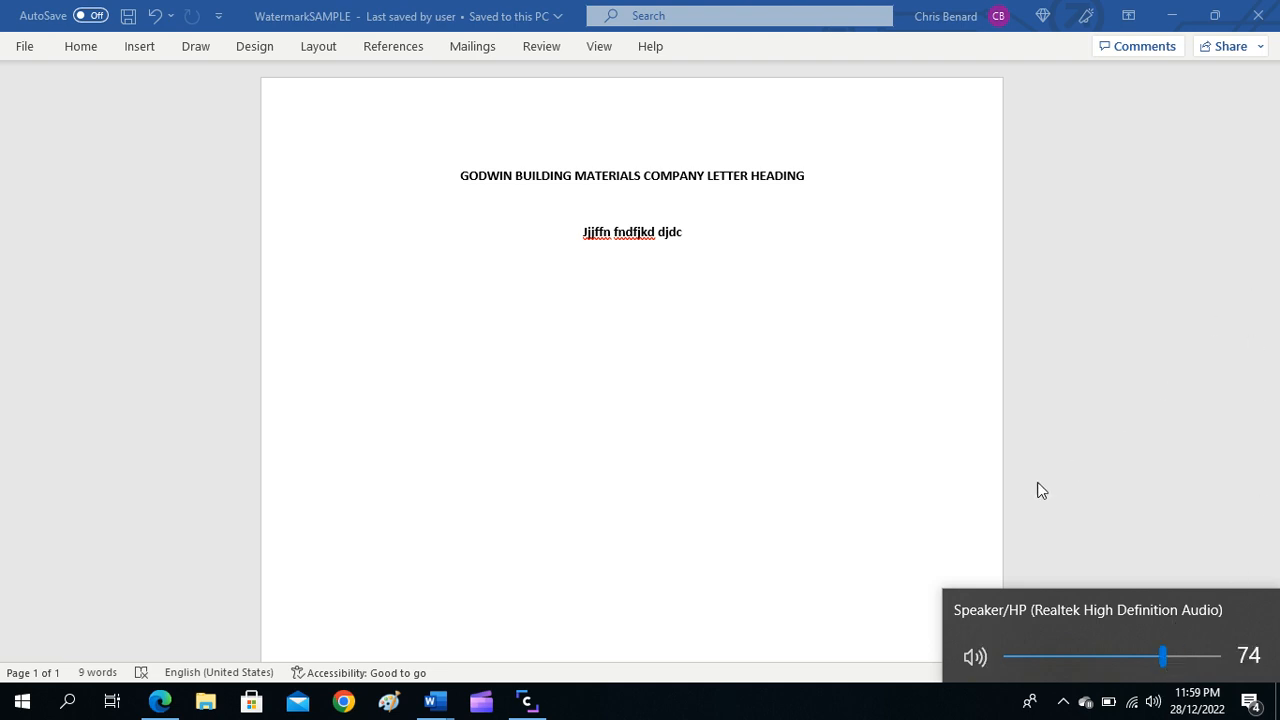
click(847, 450)
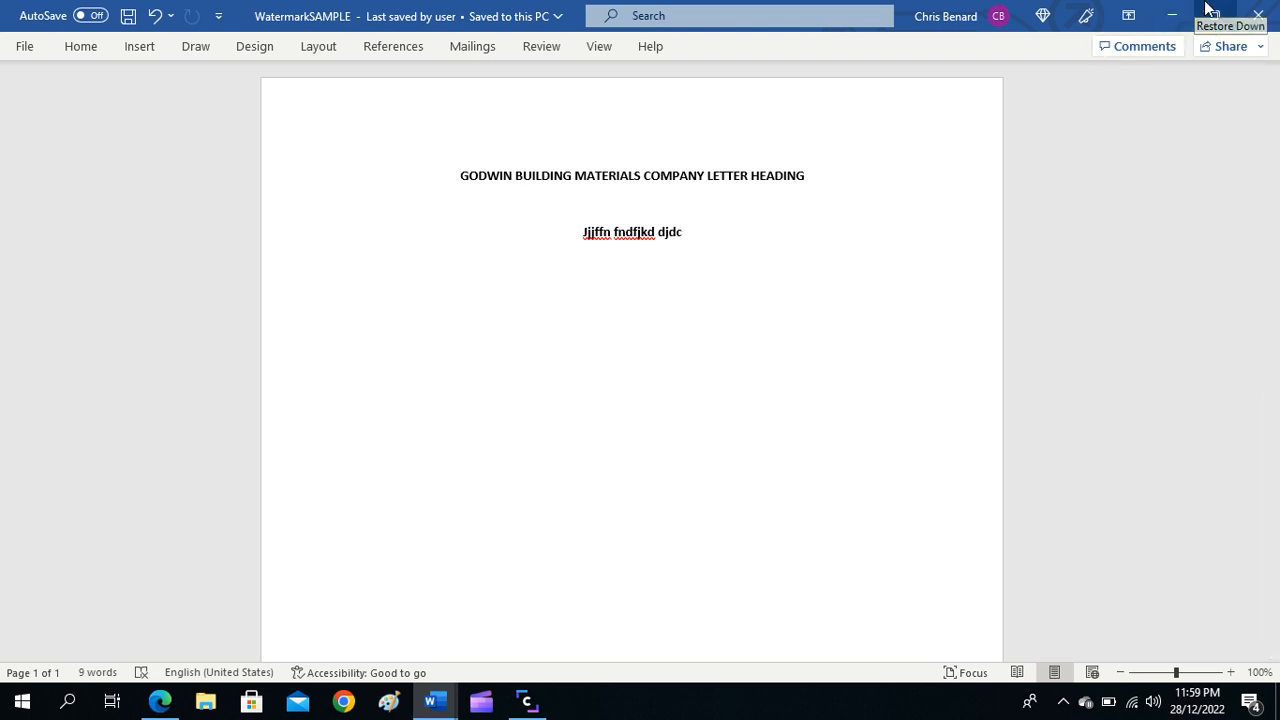
Step: Close the WatermarkSAMPLE and ANDROIDALL documents to return to the desktop
click(1272, 14)
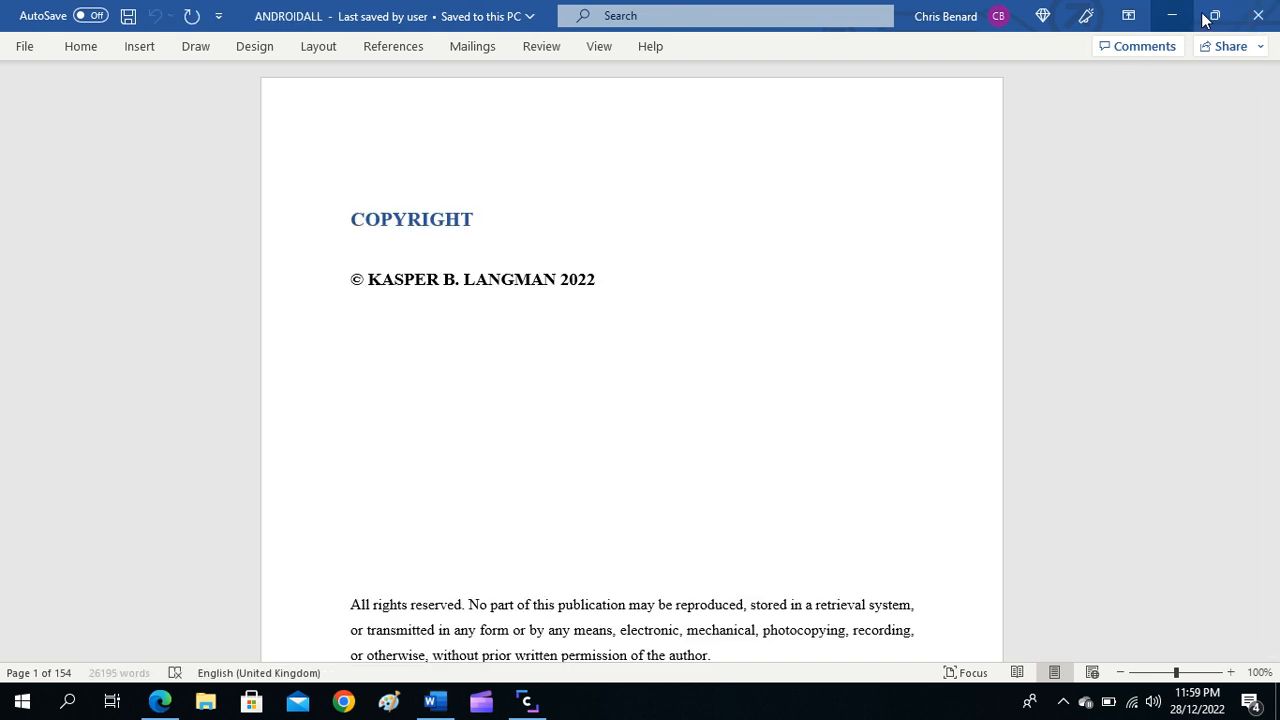
click(1262, 14)
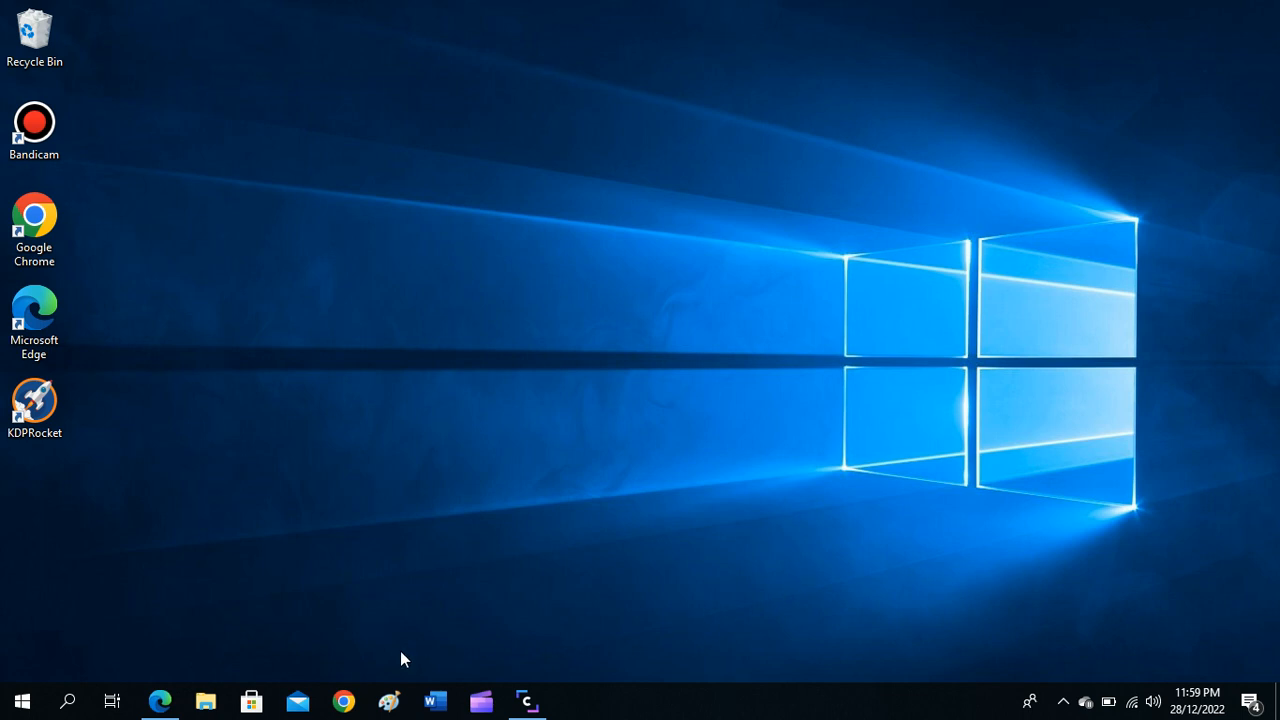
Step: Open a new Microsoft Edge window and hide the screen-sharing notice
mouse_move(159, 709)
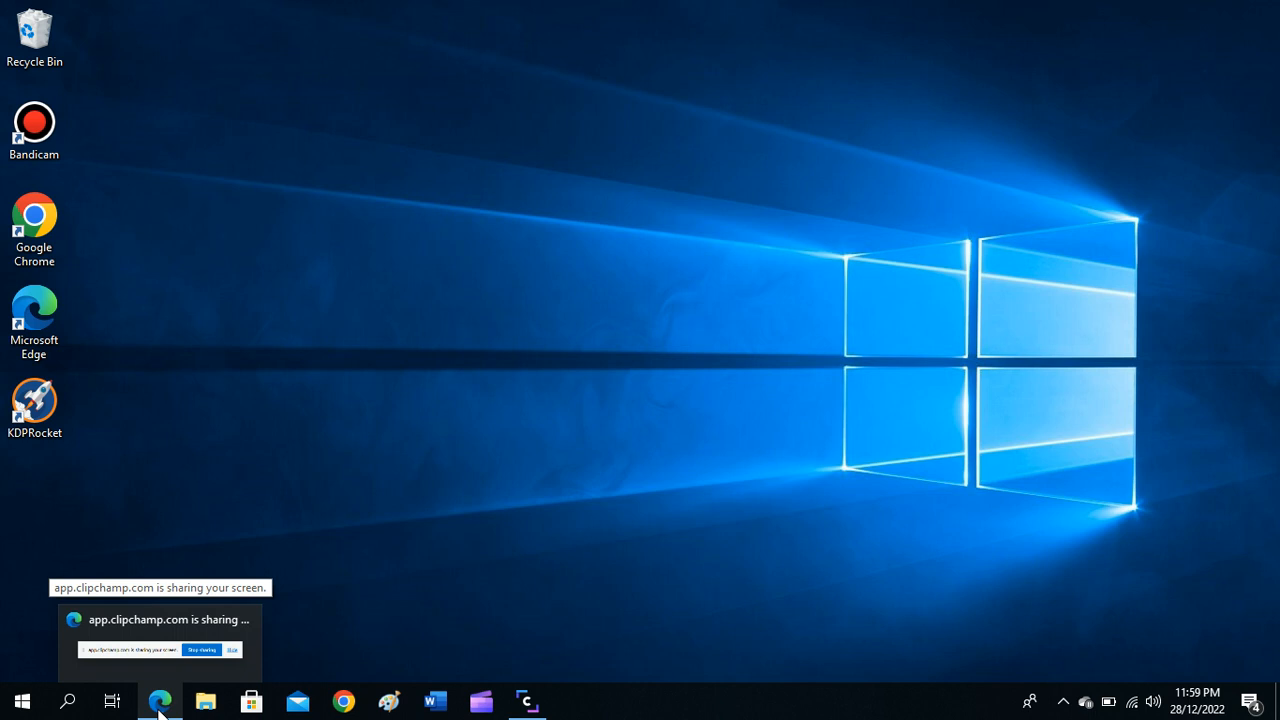
click(159, 709)
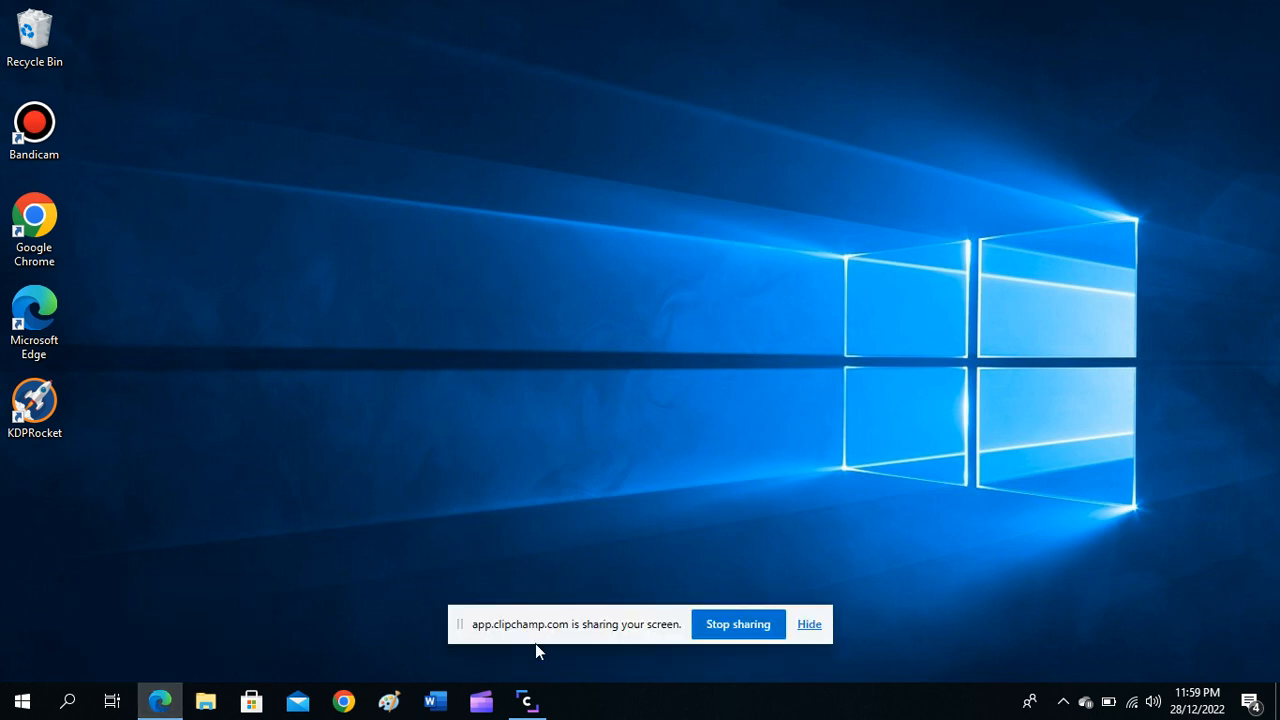
right_click(157, 712)
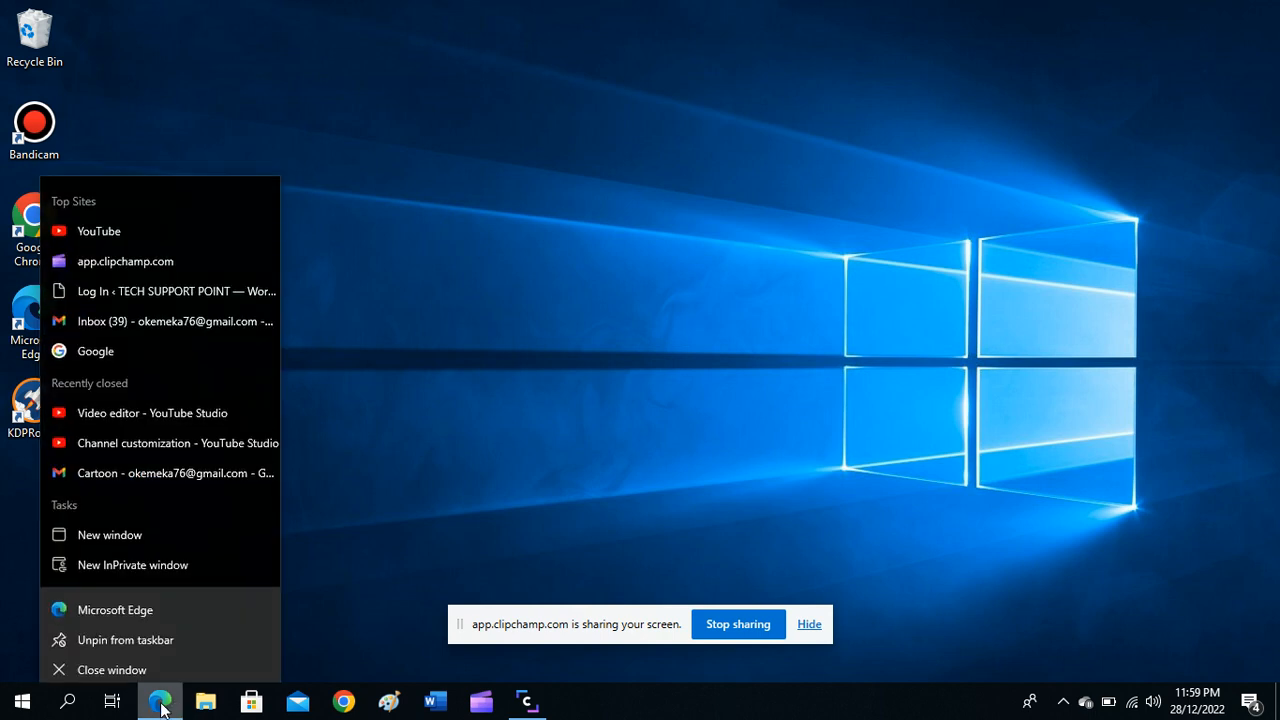
click(132, 599)
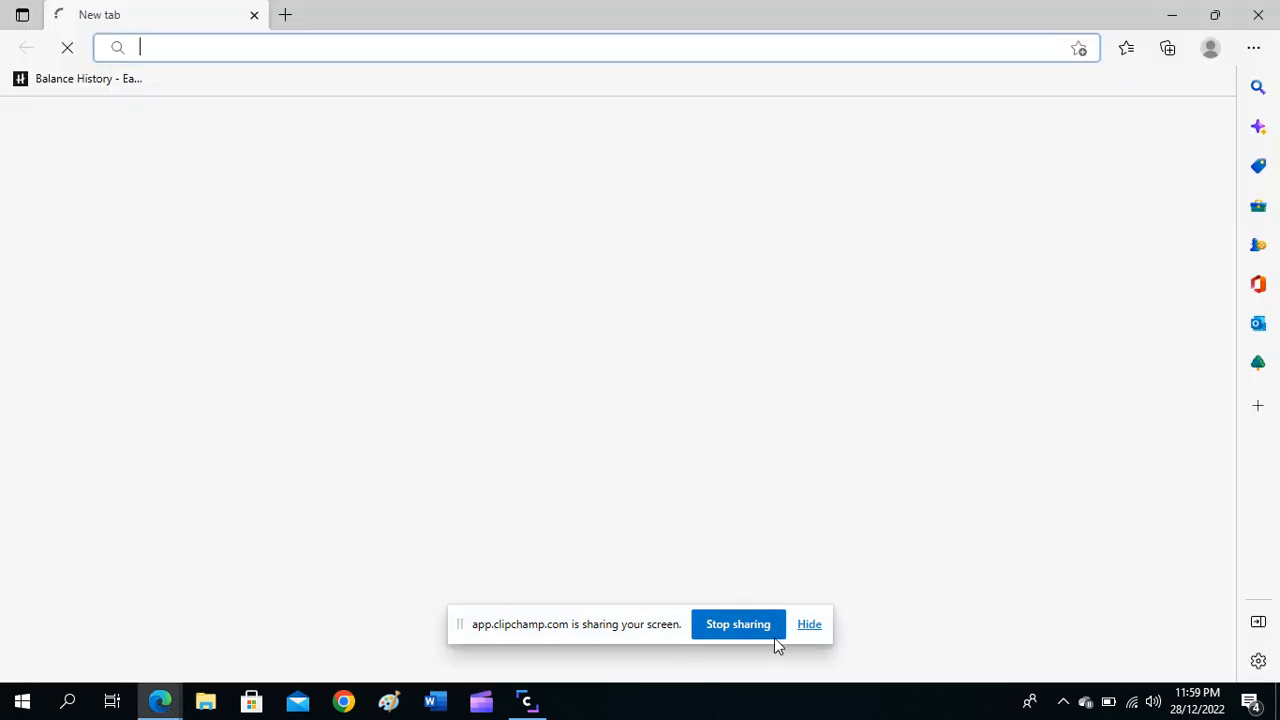
click(805, 627)
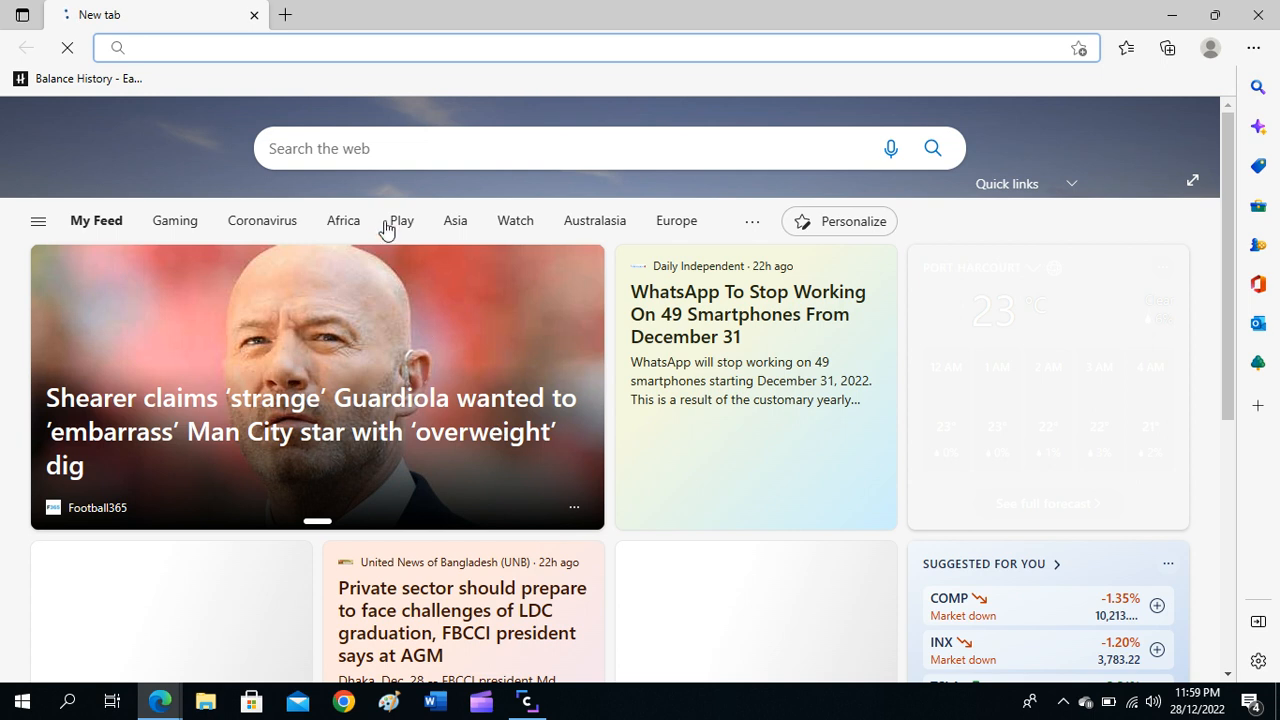
Step: Open the Gmail inbox in the browser
click(187, 50)
text(GM)
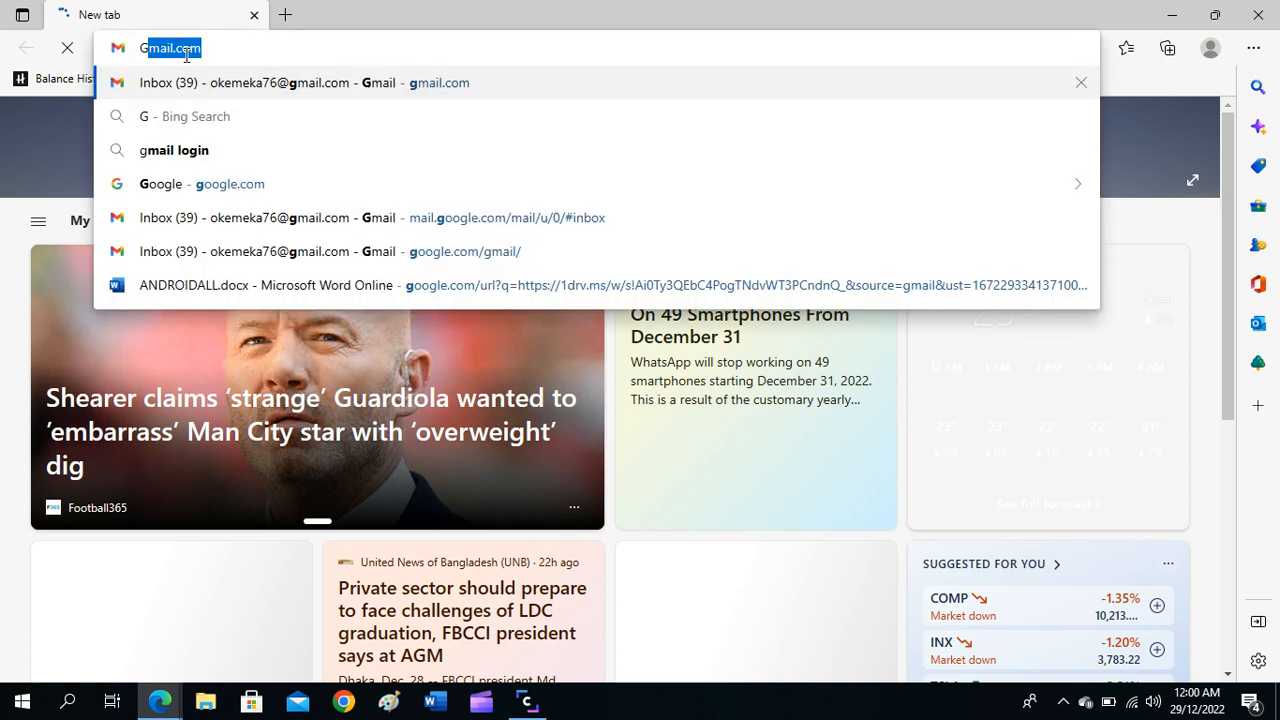
click(277, 87)
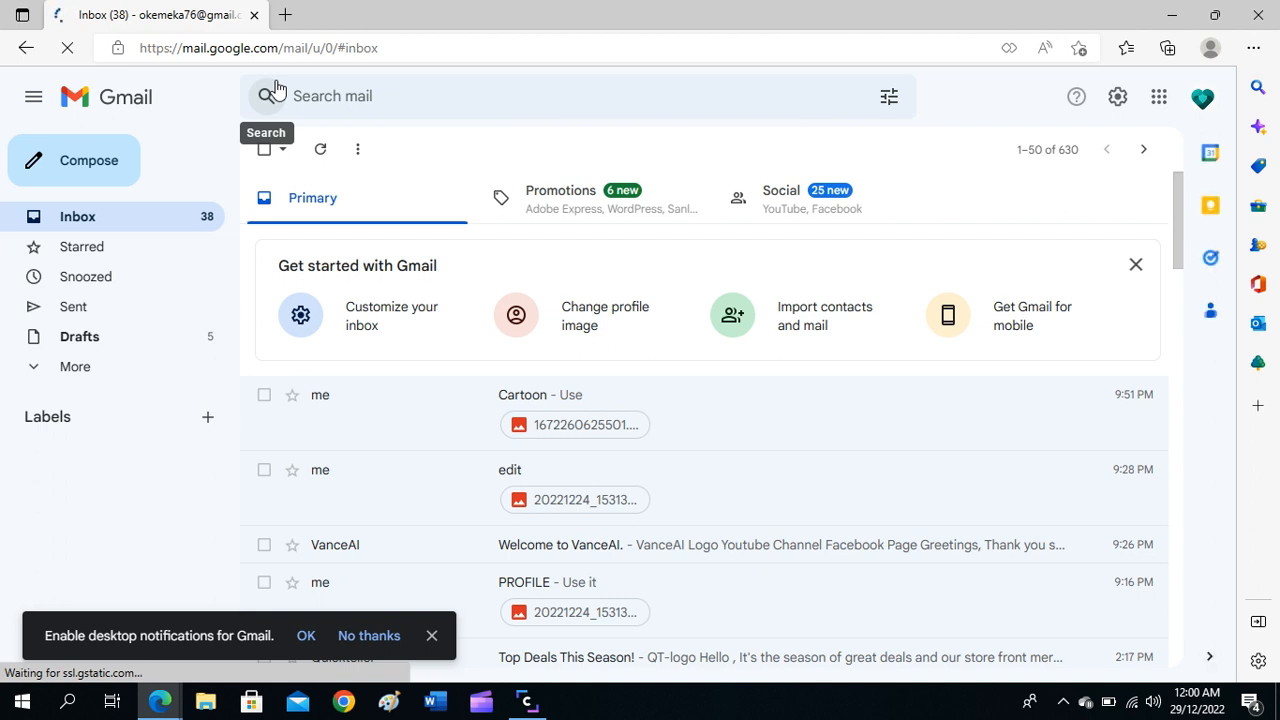
Step: Compose a new message and add the suggested customer contact's e-mail address as recipient
click(102, 172)
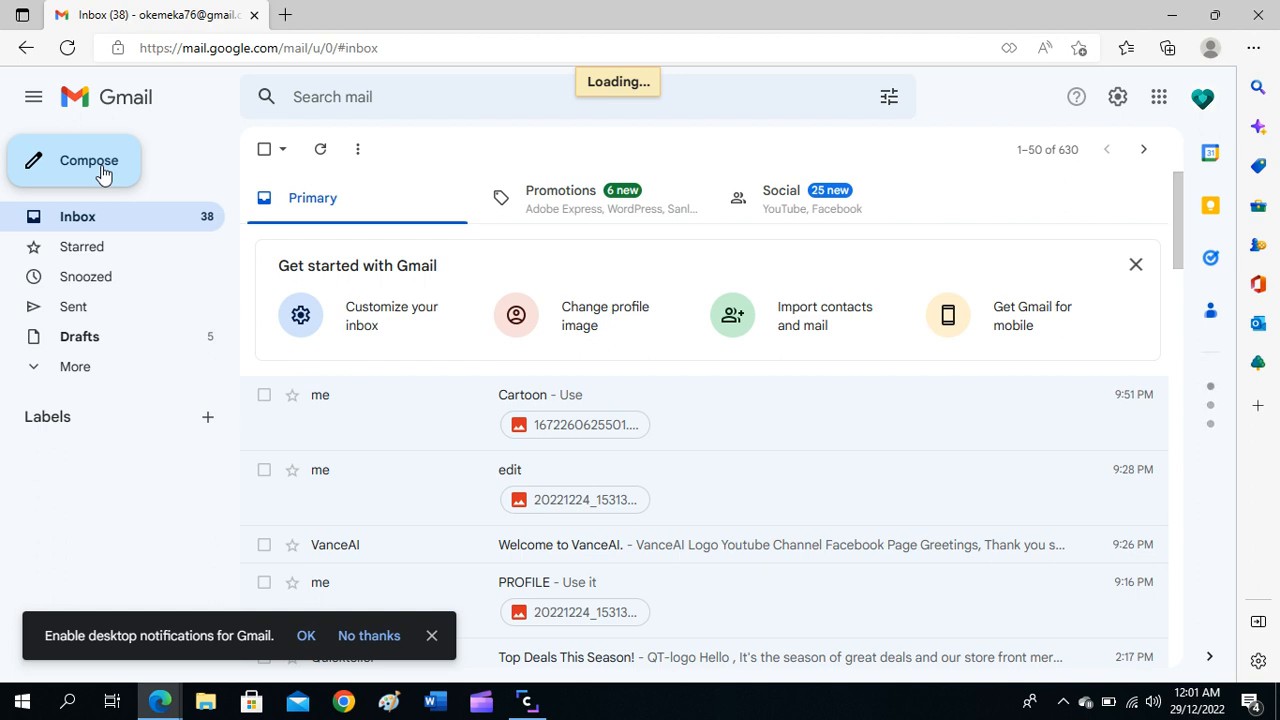
click(89, 161)
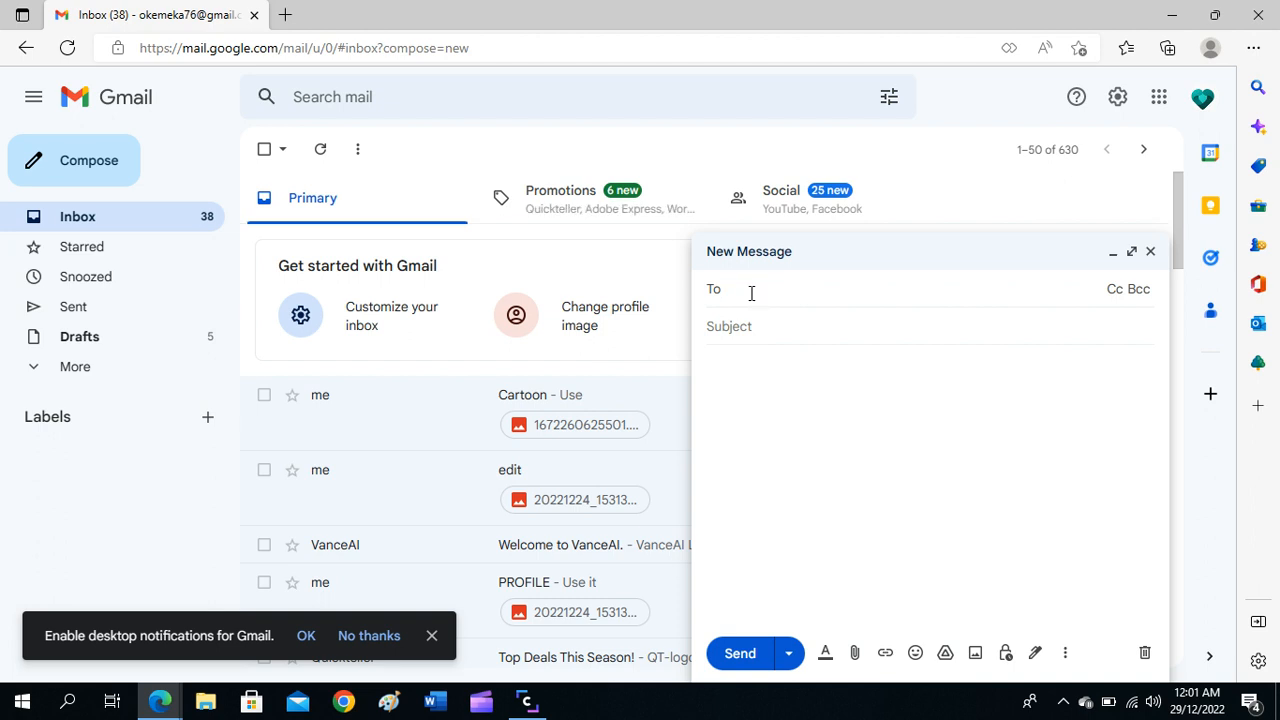
text(c)
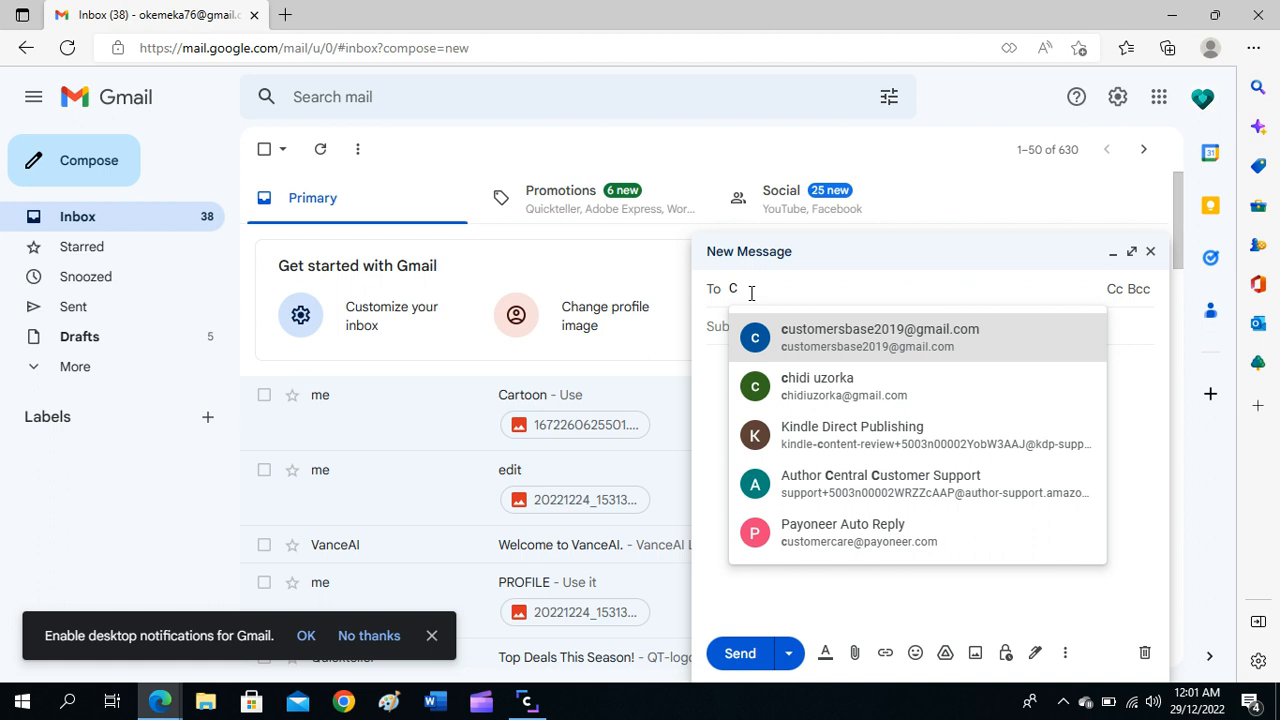
text(u)
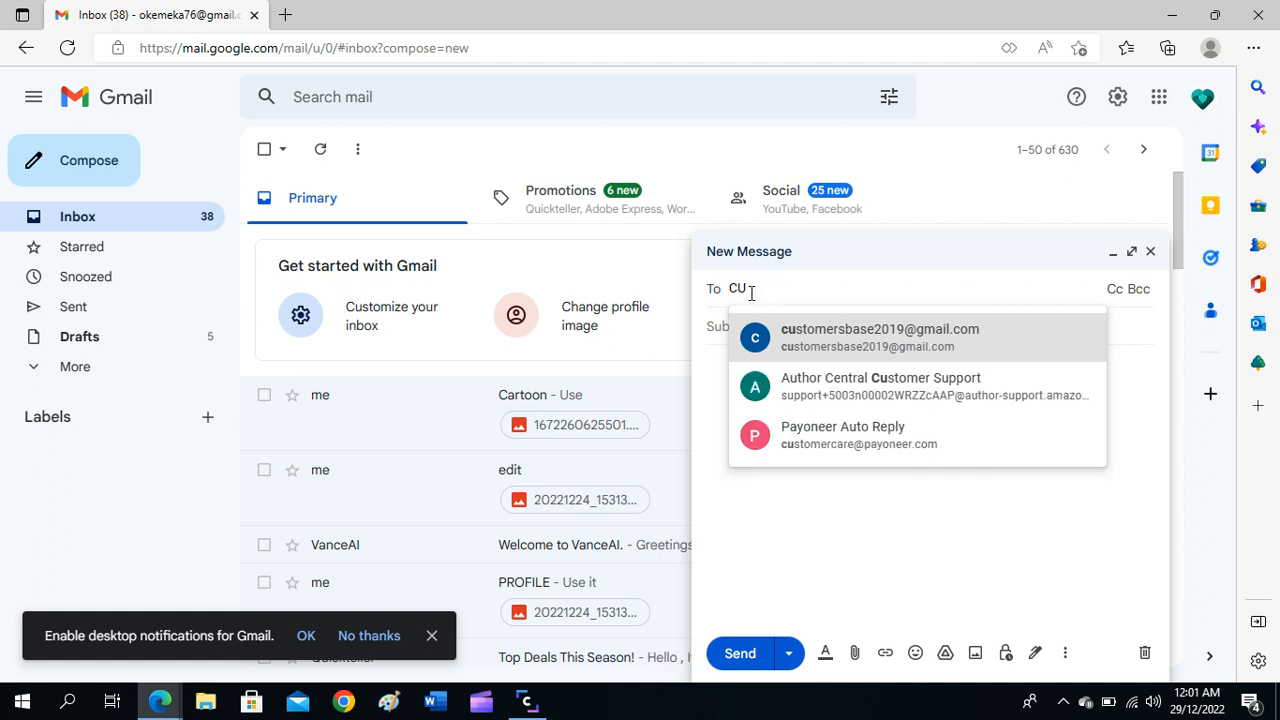
click(845, 343)
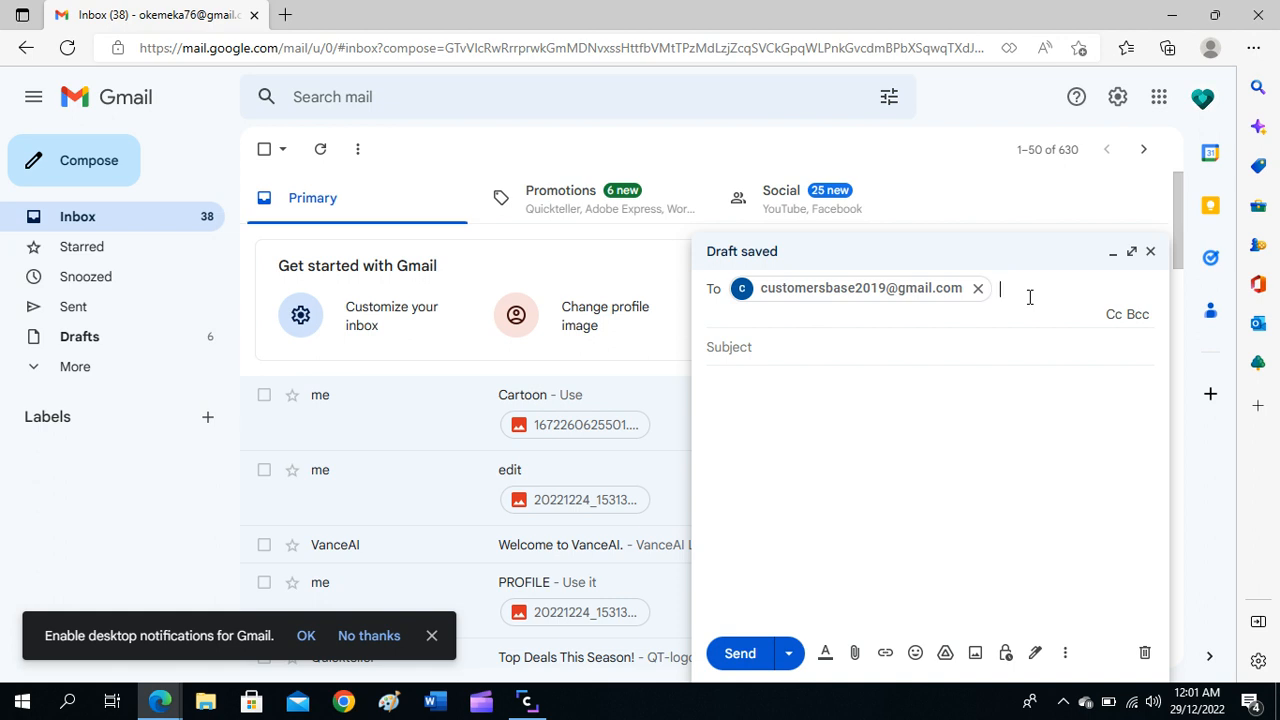
text(ART)
key(XF86AudioMute)
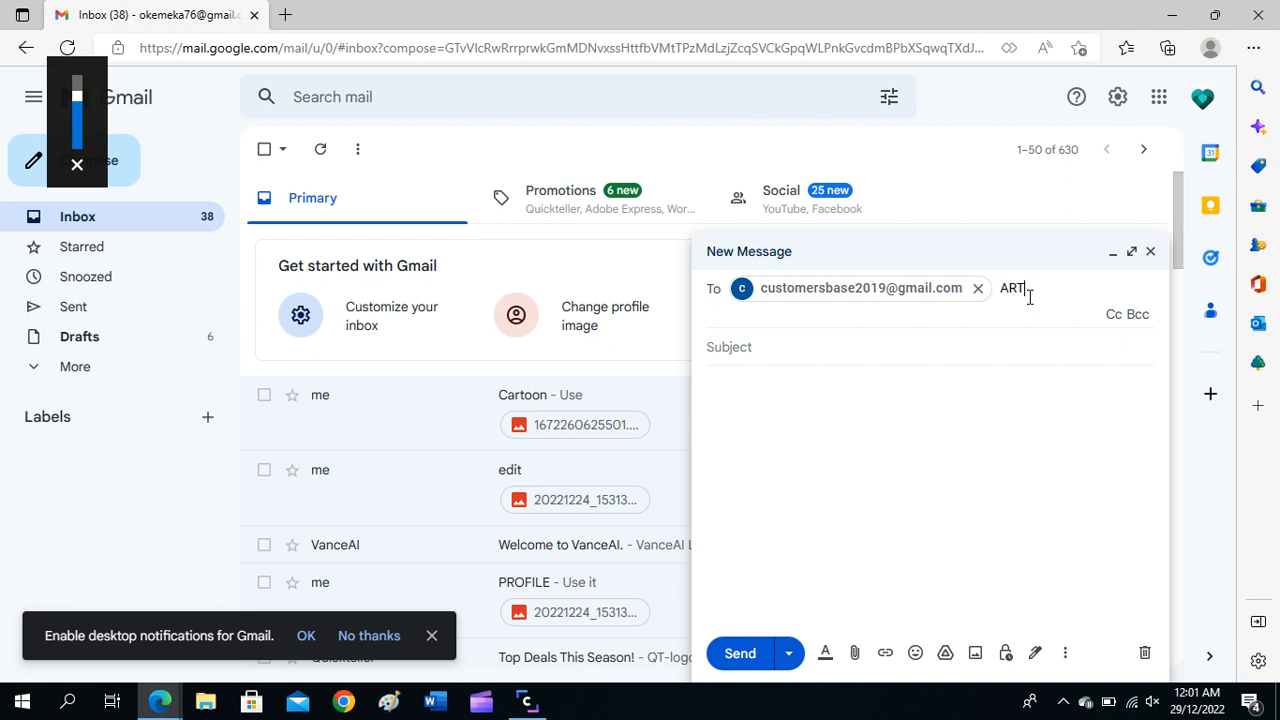
key(BackSpace)
key(BackSpace)
key(BackSpace)
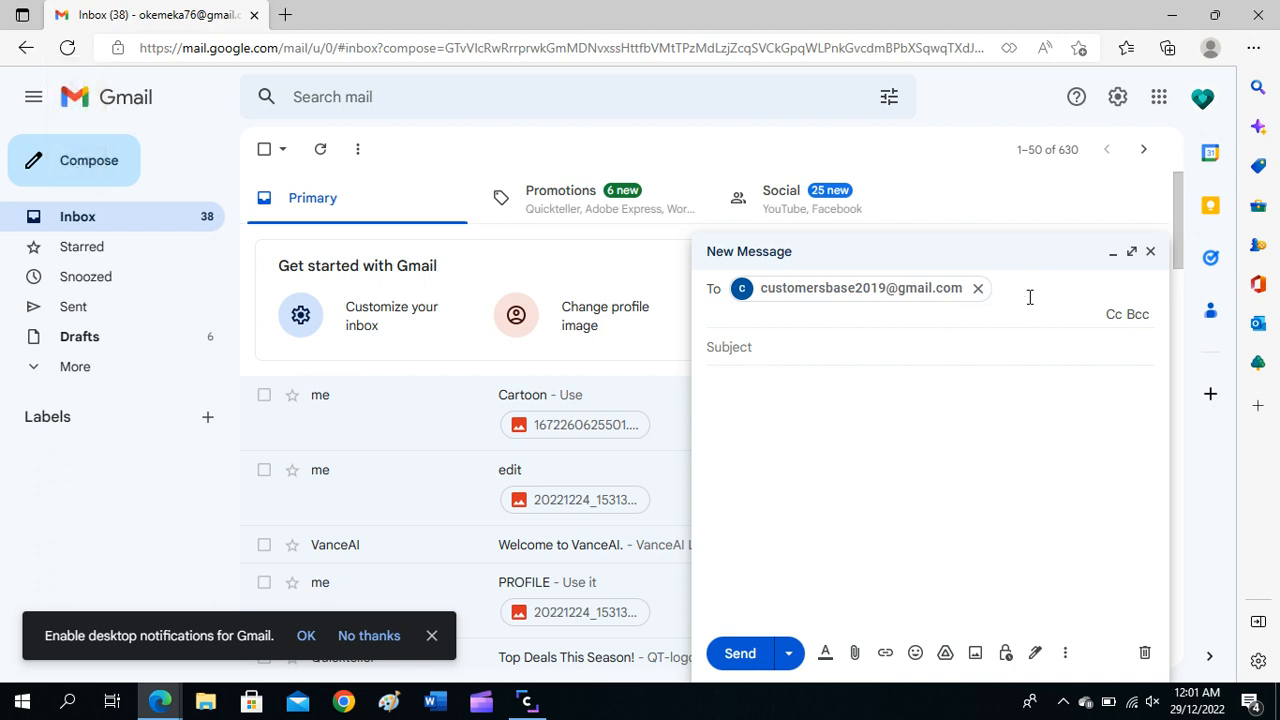
text(a)
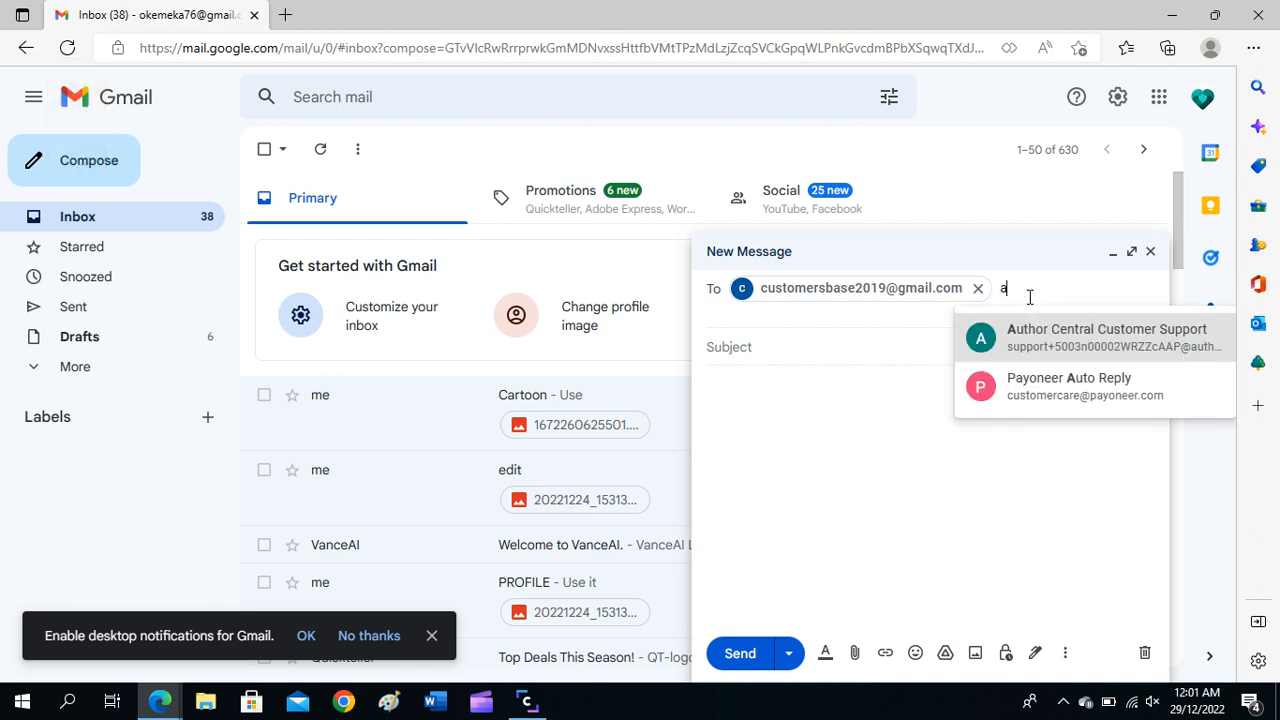
text(rt)
key(XF86AudioMute)
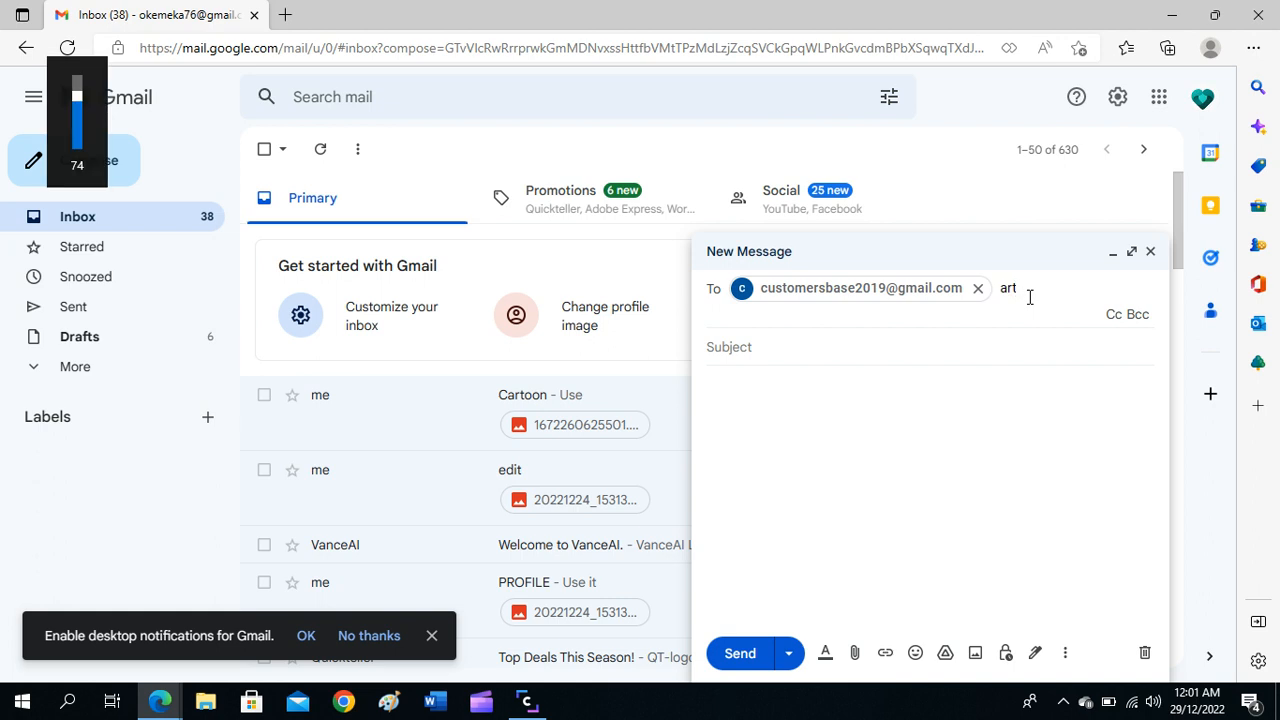
key(BackSpace)
key(BackSpace)
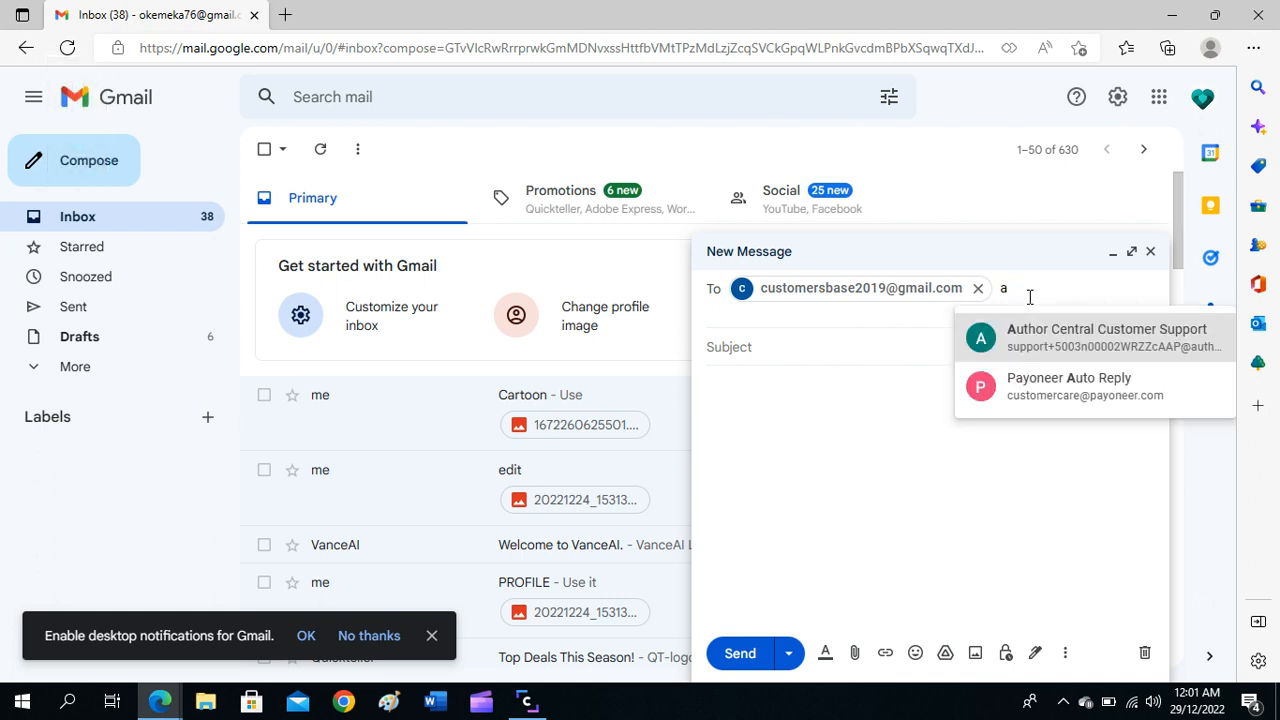
key(BackSpace)
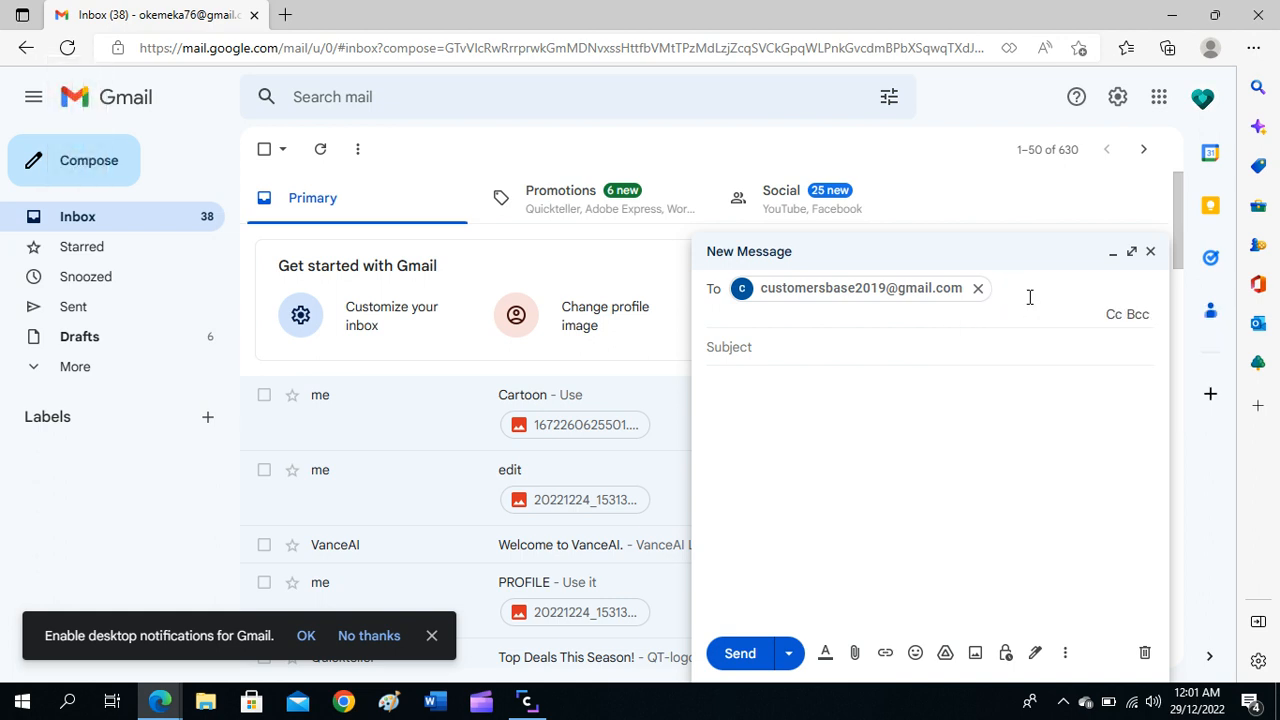
Step: Add the suggested contact matching "pm" as second recipient and set the subject to "From", the sender's first name, and "on Materials Survey"
text(pm)
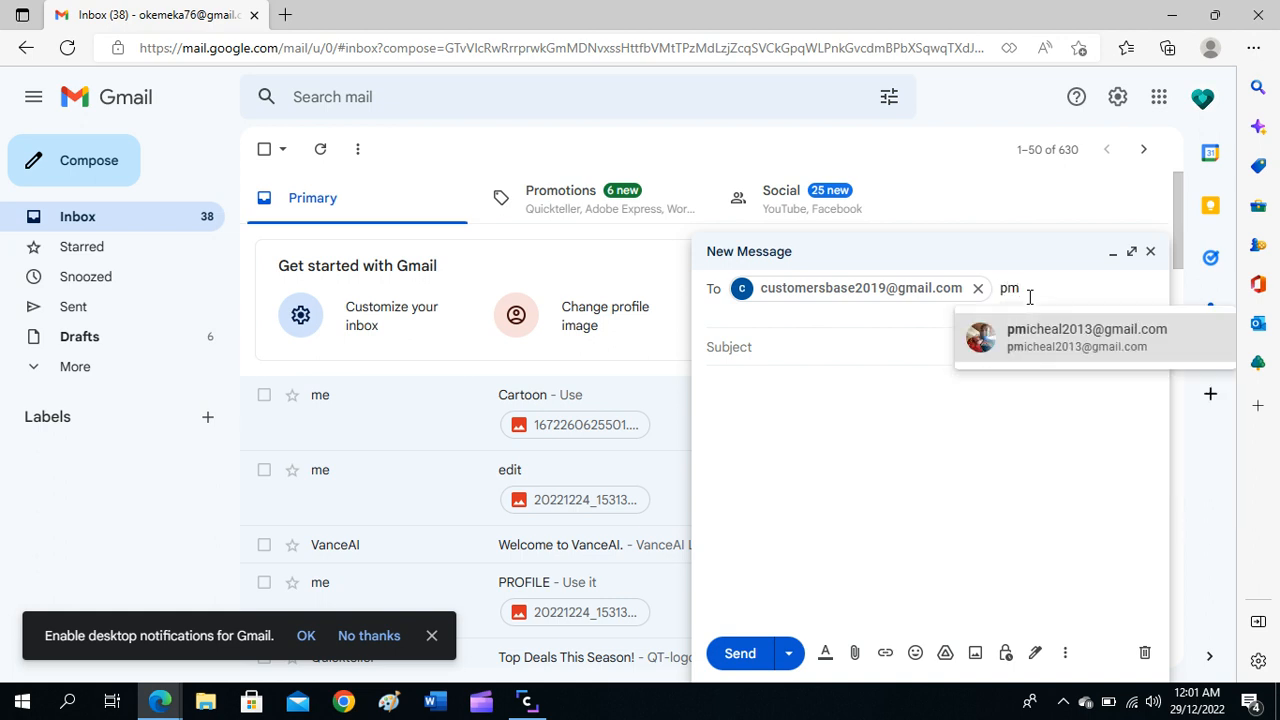
click(1052, 345)
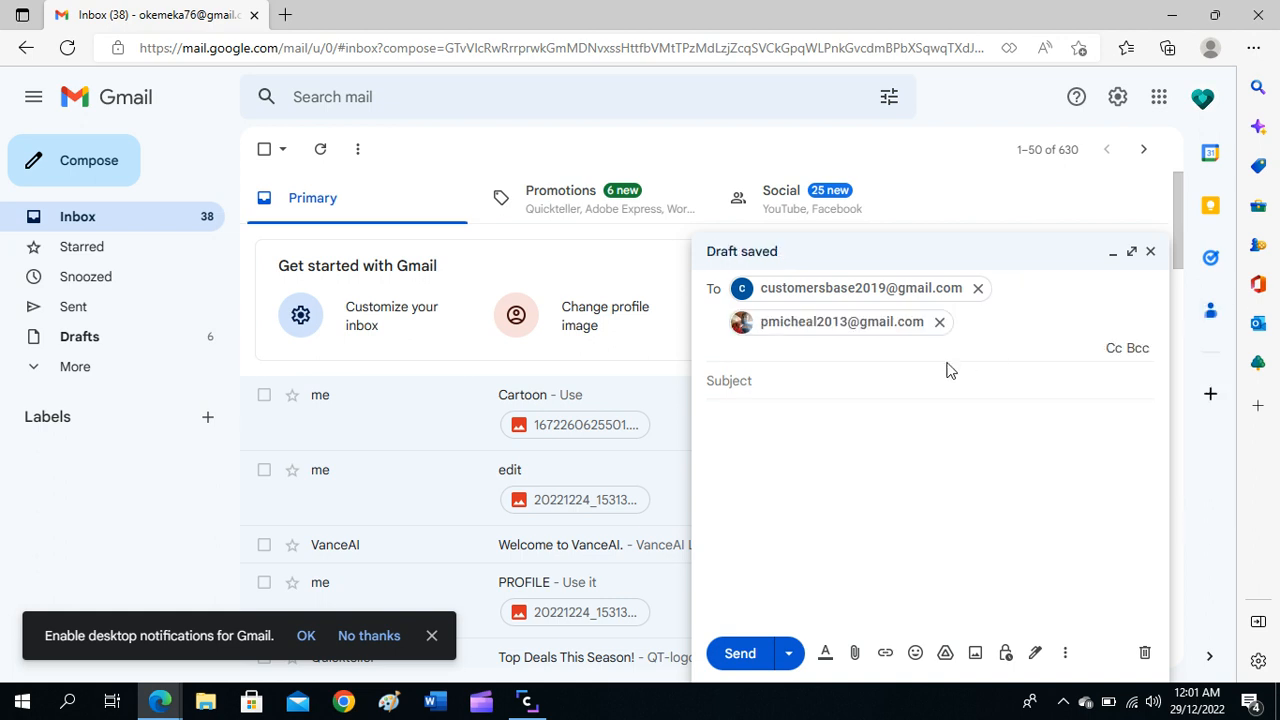
click(784, 382)
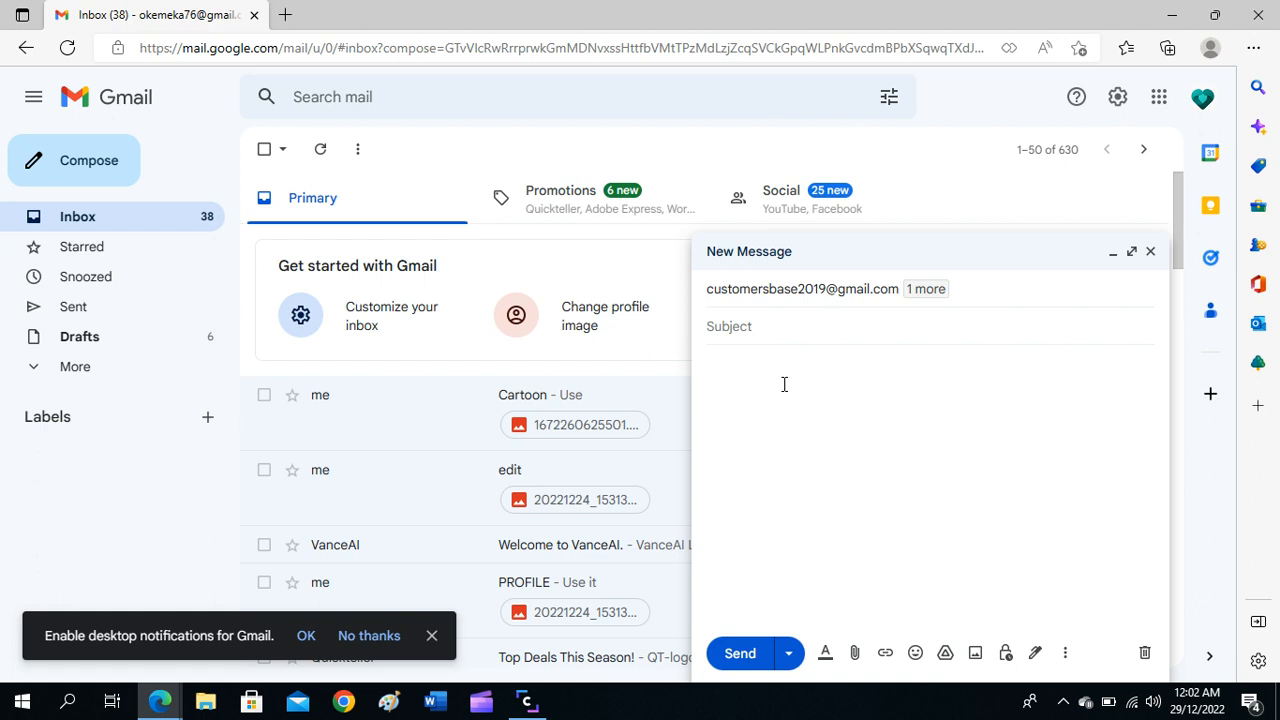
text(From God)
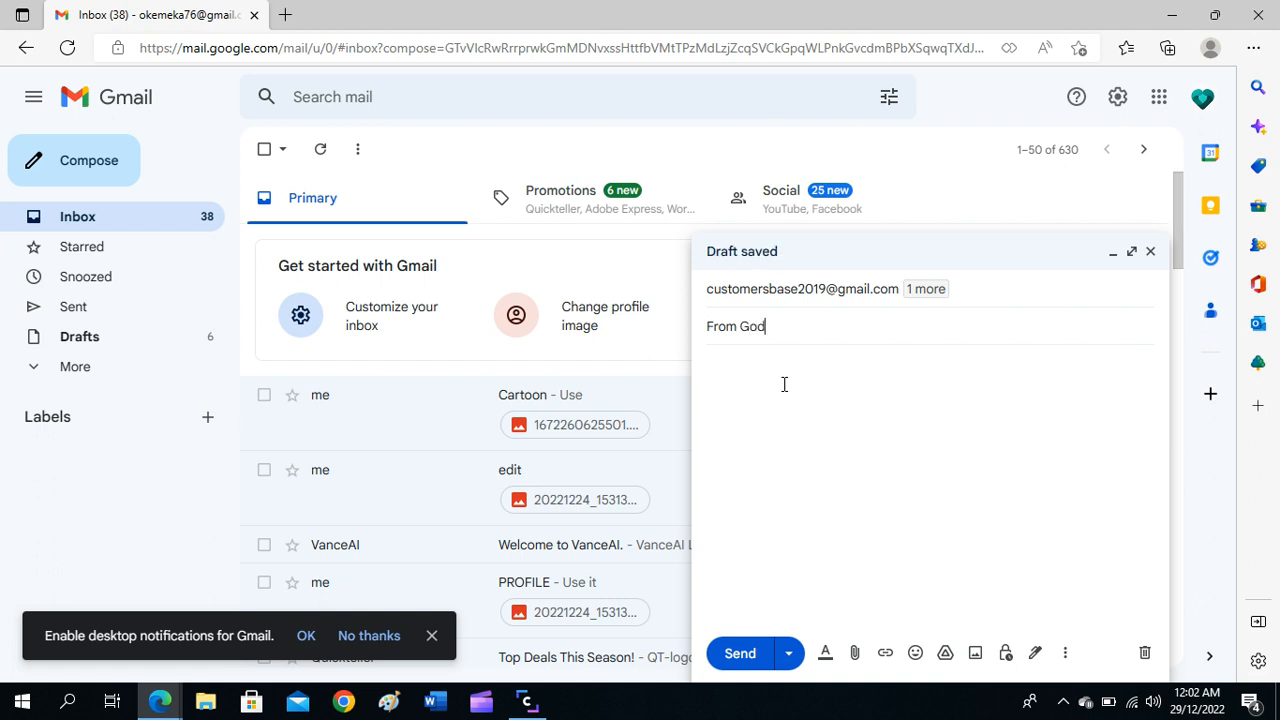
text(win on )
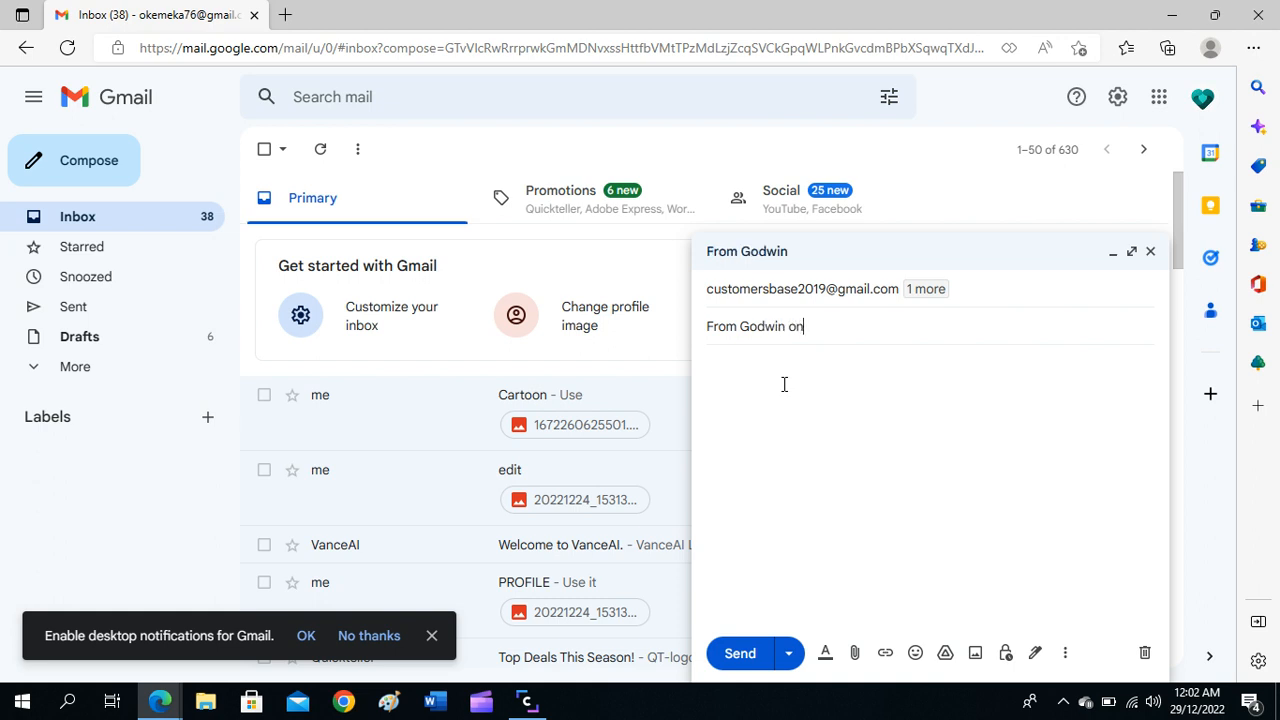
text(Mater)
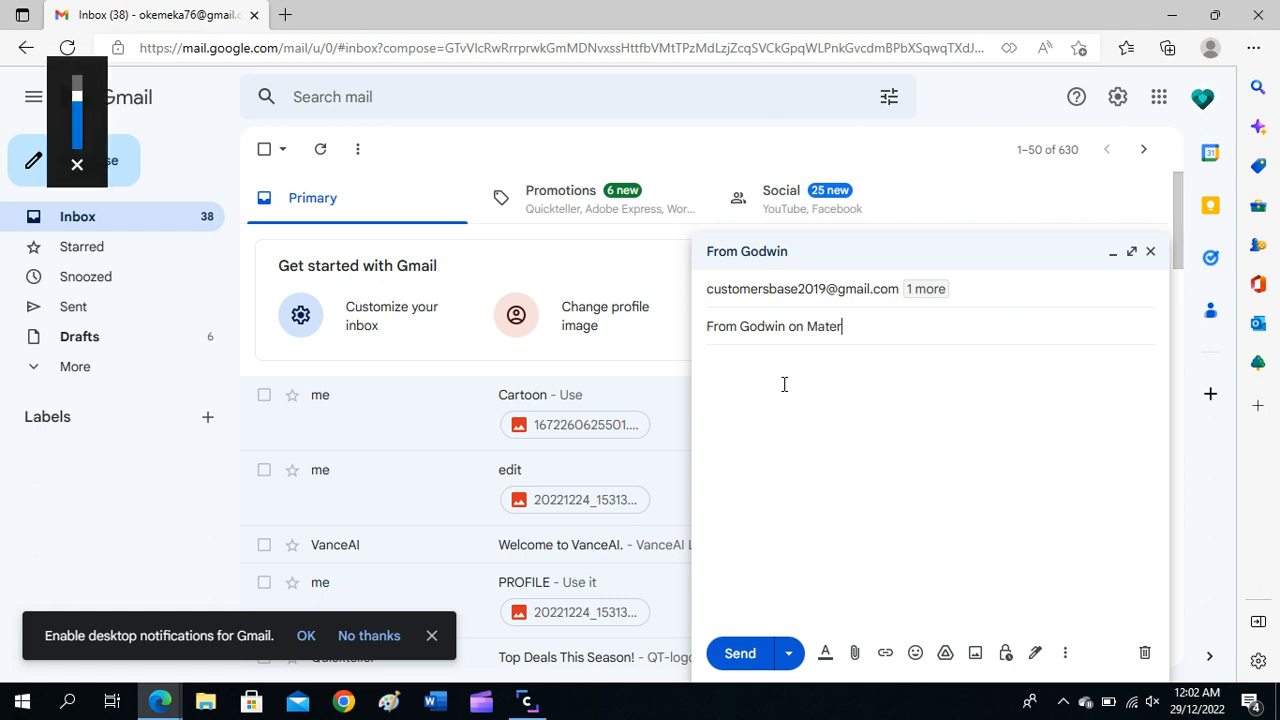
text(ial)
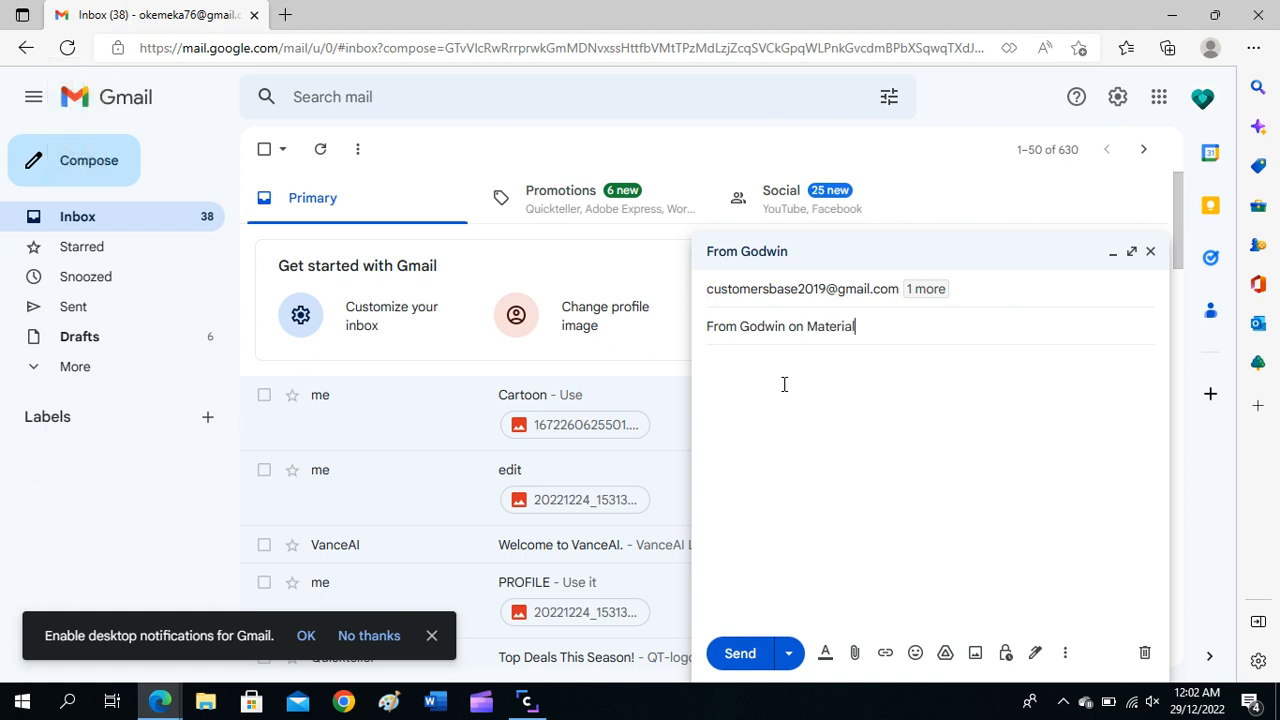
text(s Survey)
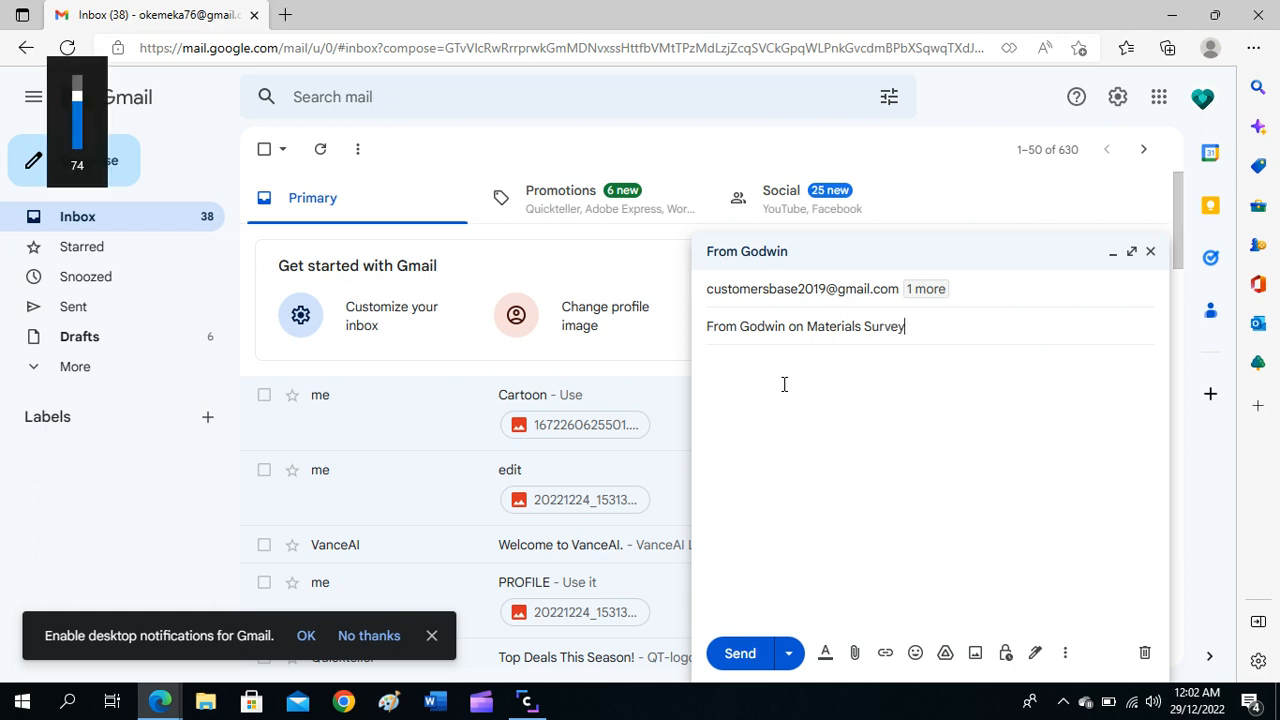
Step: Begin the message body with the text "This is the report you"
click(787, 500)
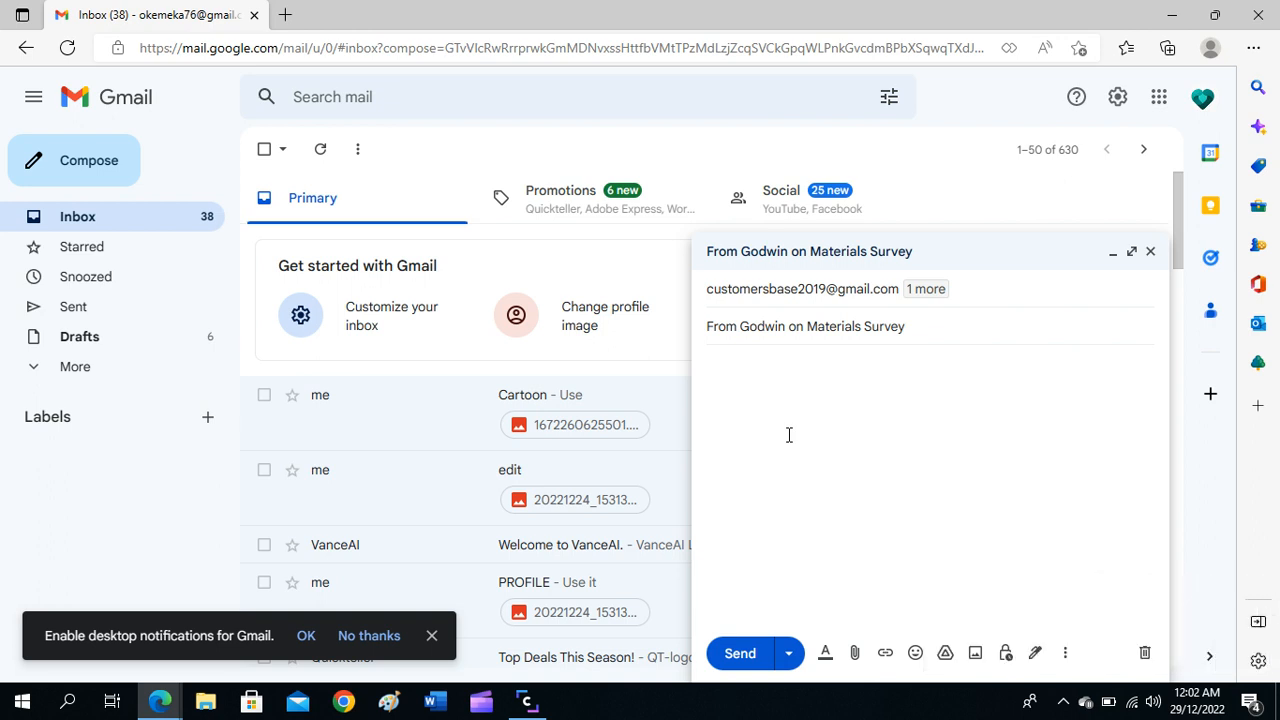
text(This is the )
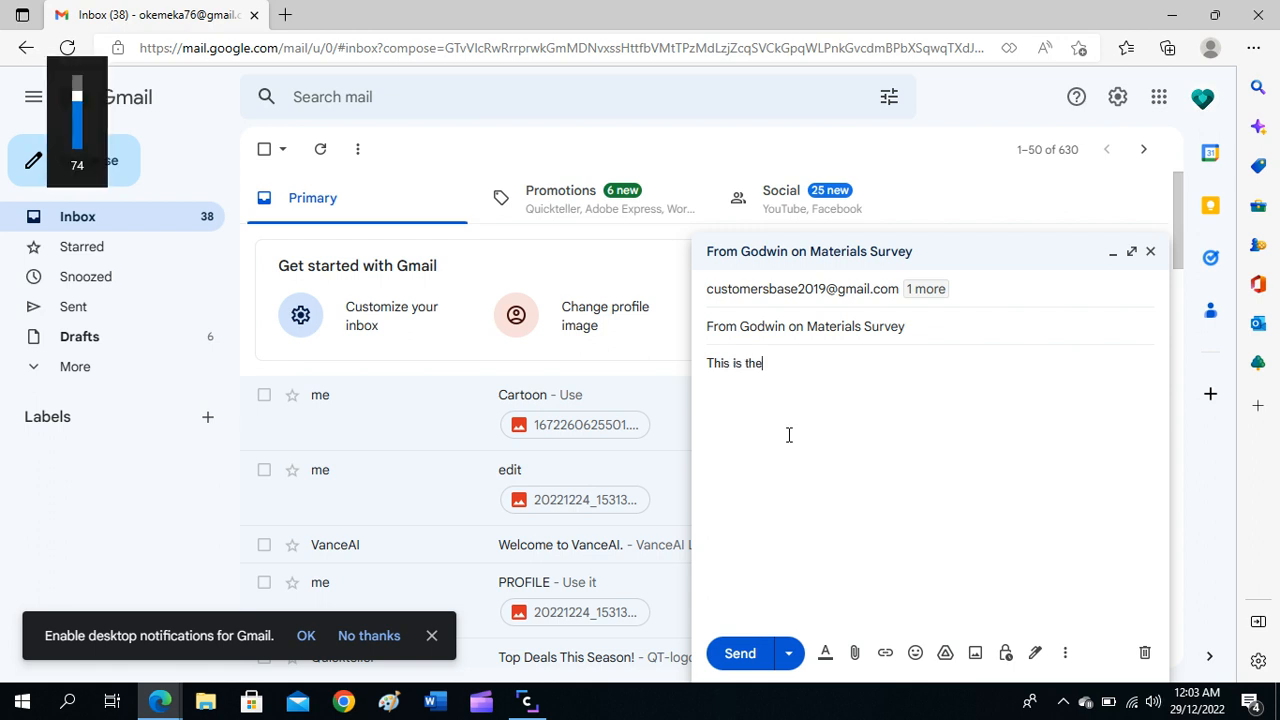
text(re)
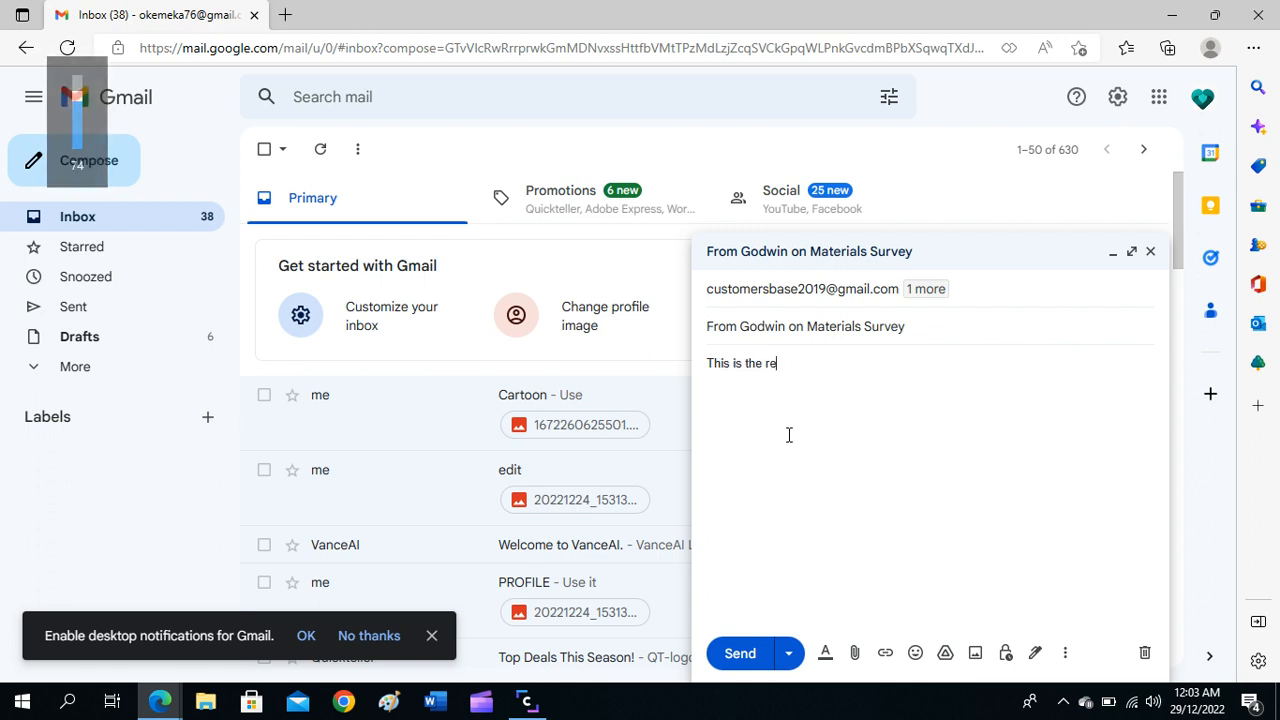
text(port )
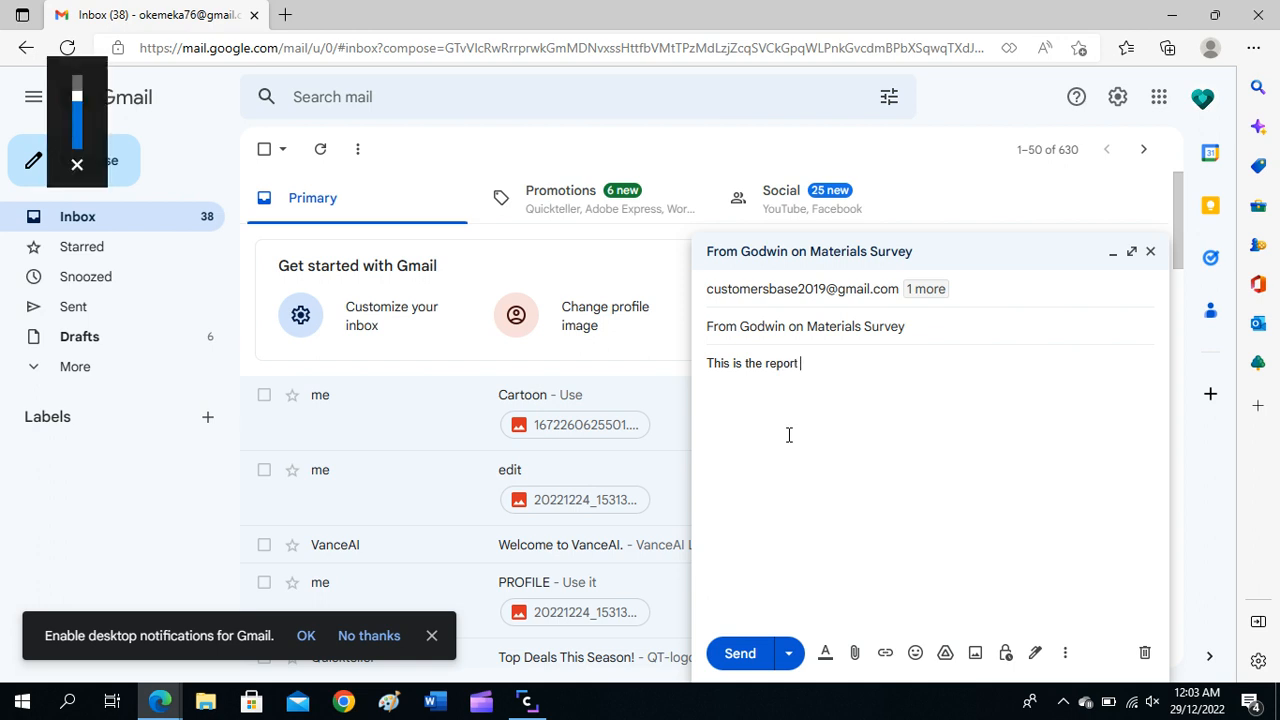
text(you)
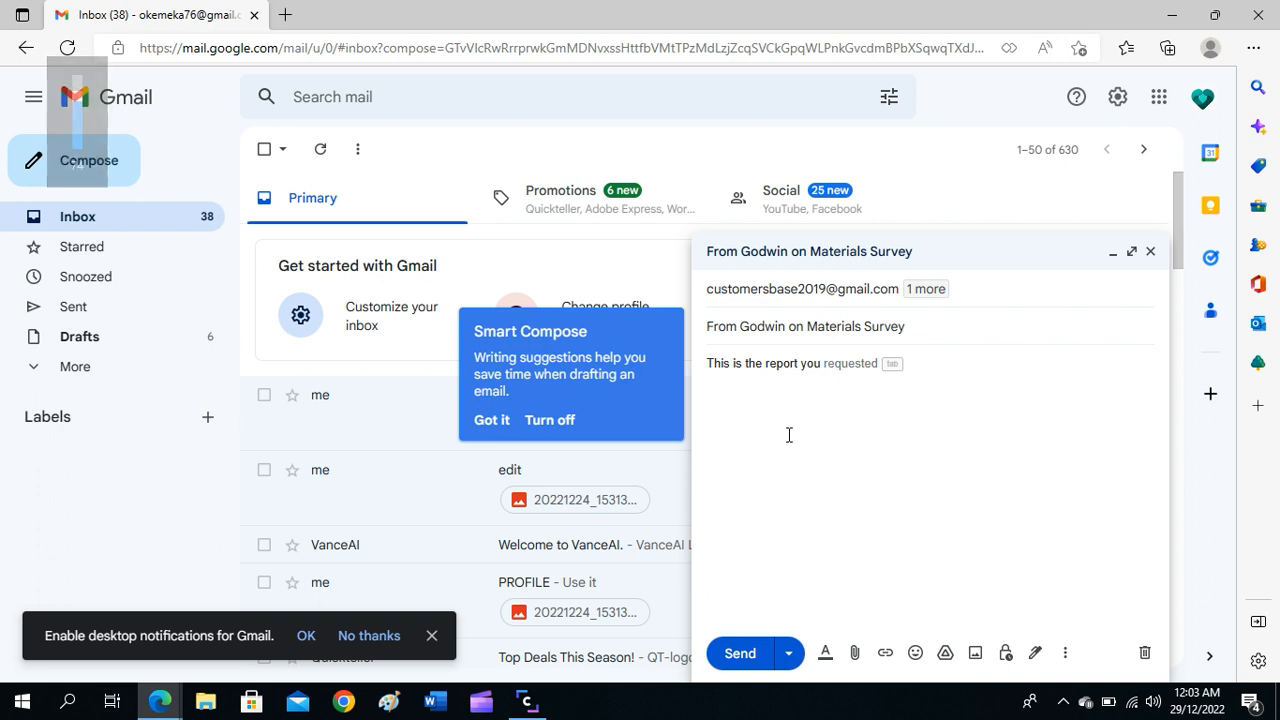
right_click(857, 362)
click(845, 391)
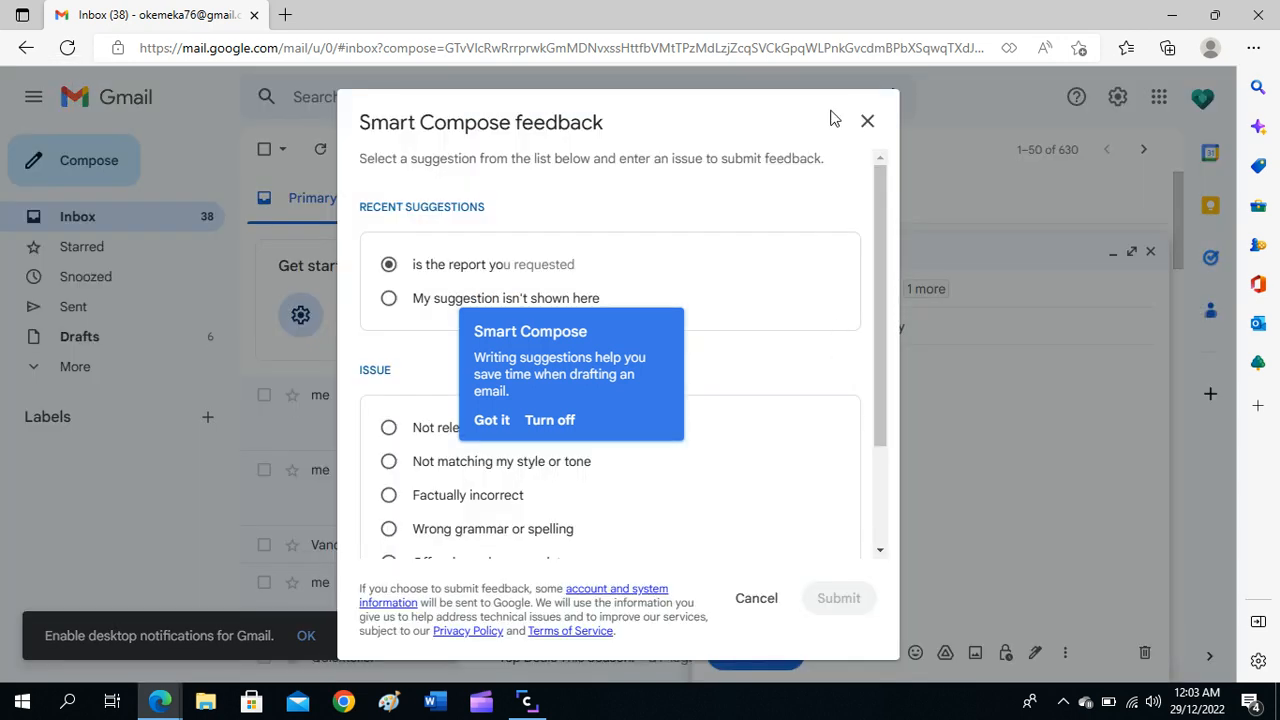
click(867, 121)
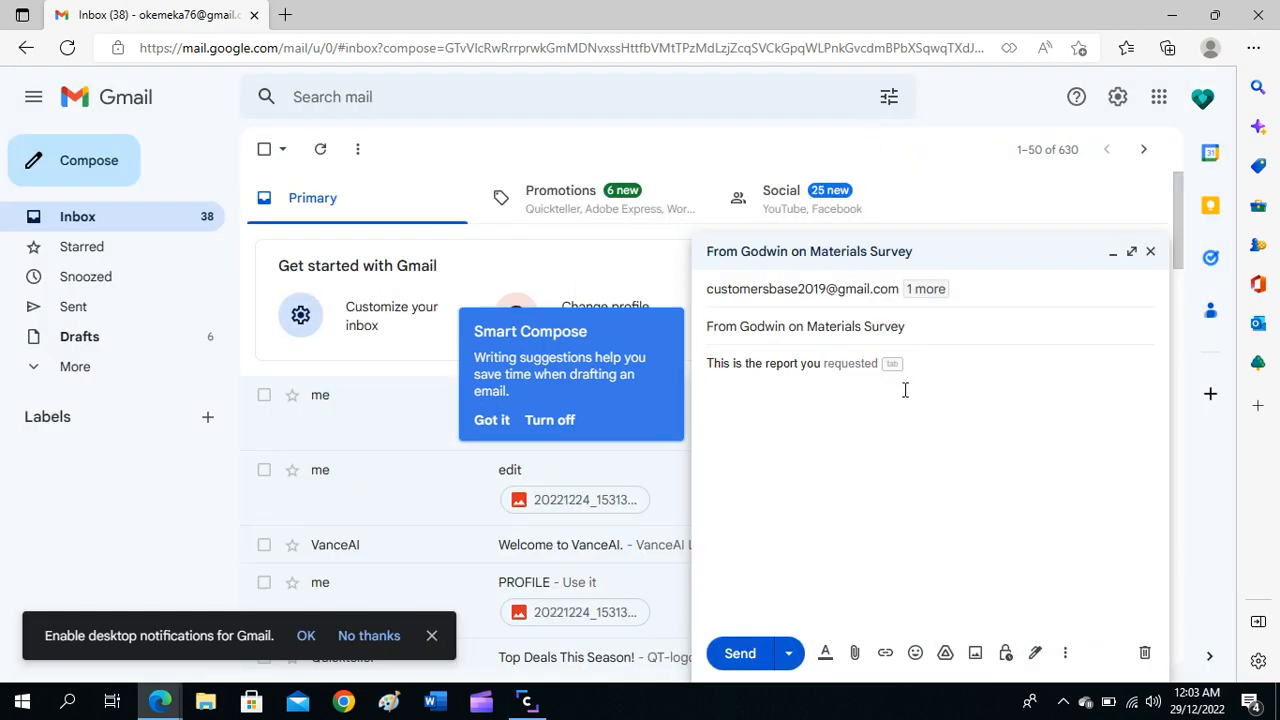
Step: Accept the suggested word "requested" and finish the body sentence with "for your review."
right_click(872, 372)
key(Tab)
key(XF86AudioMute)
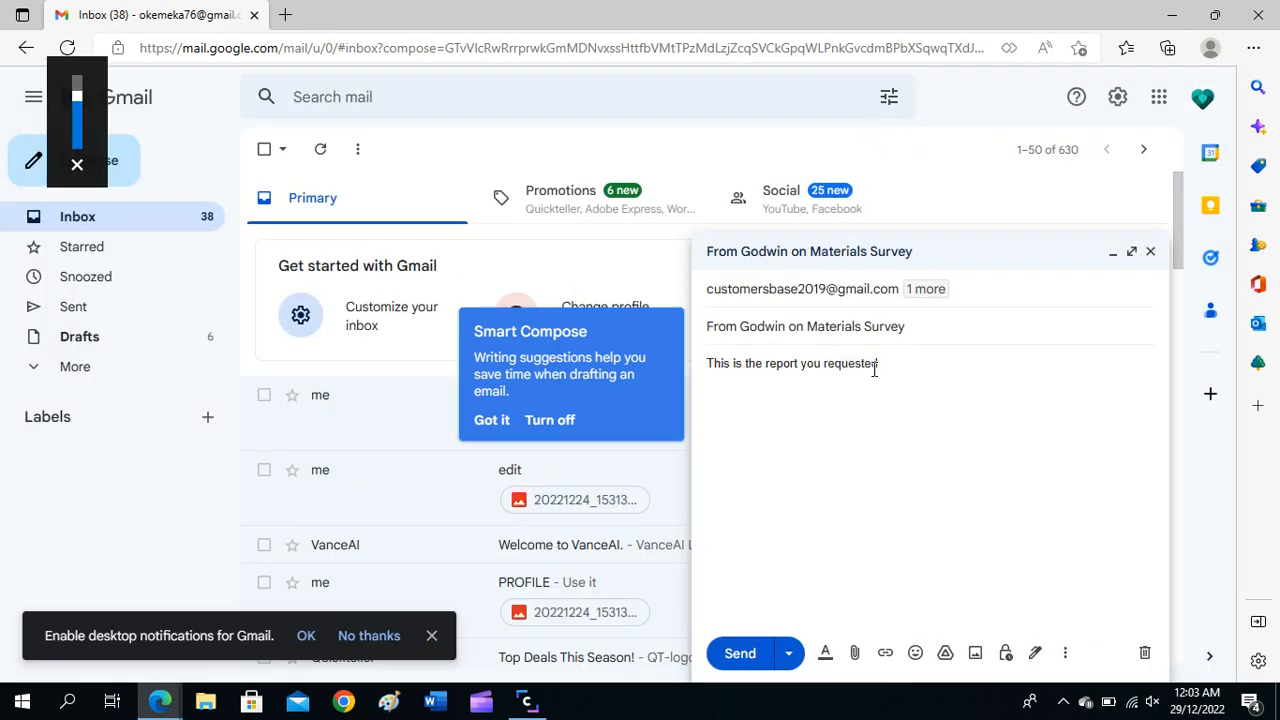
text(for)
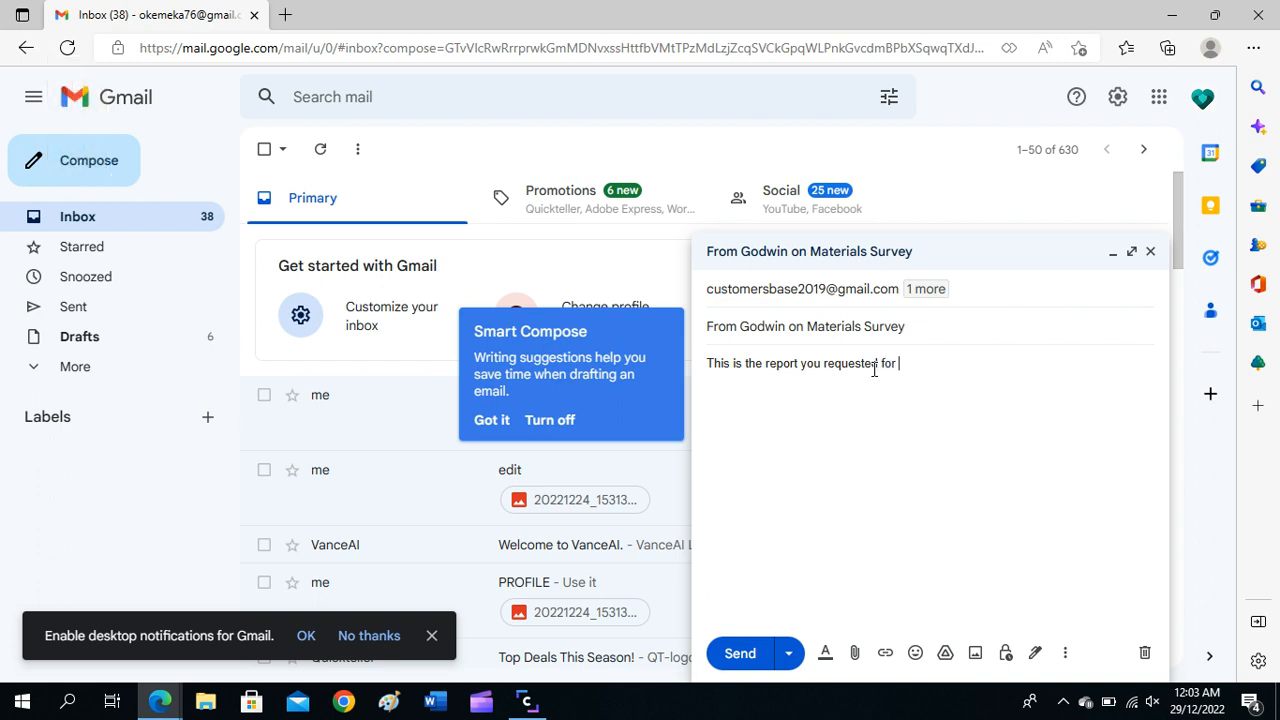
key(XF86AudioMute)
text(you)
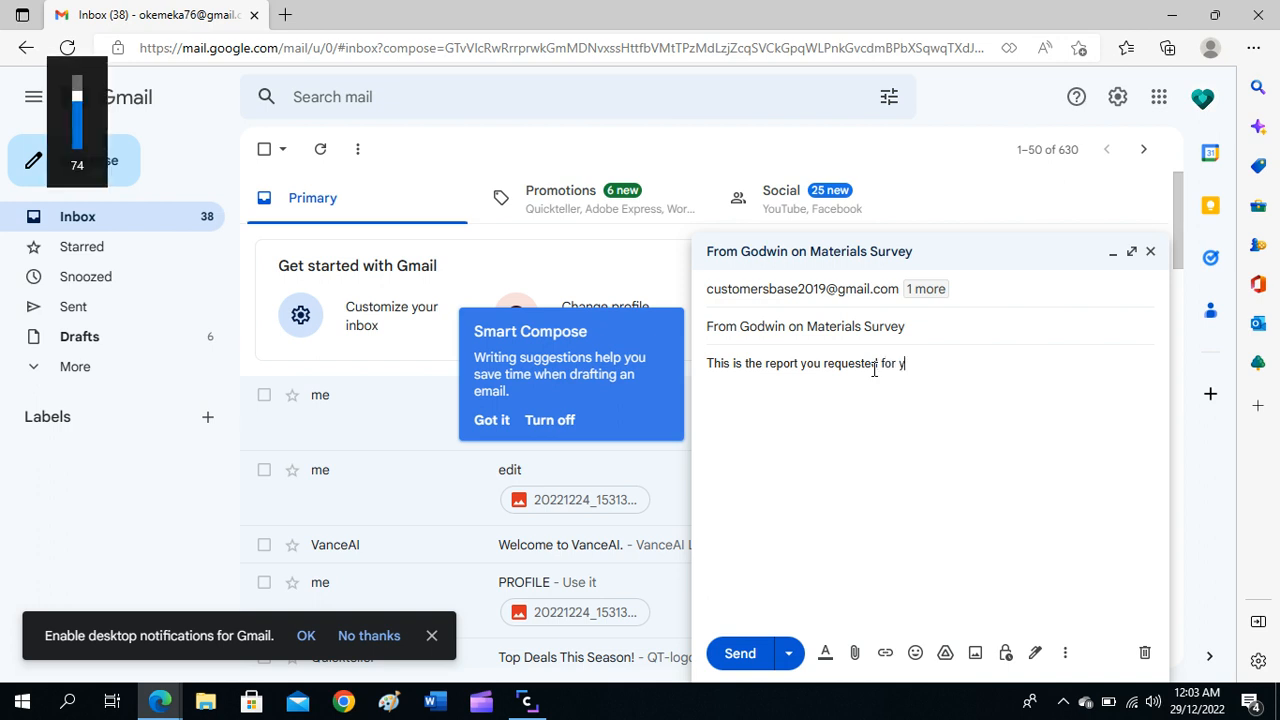
text(r)
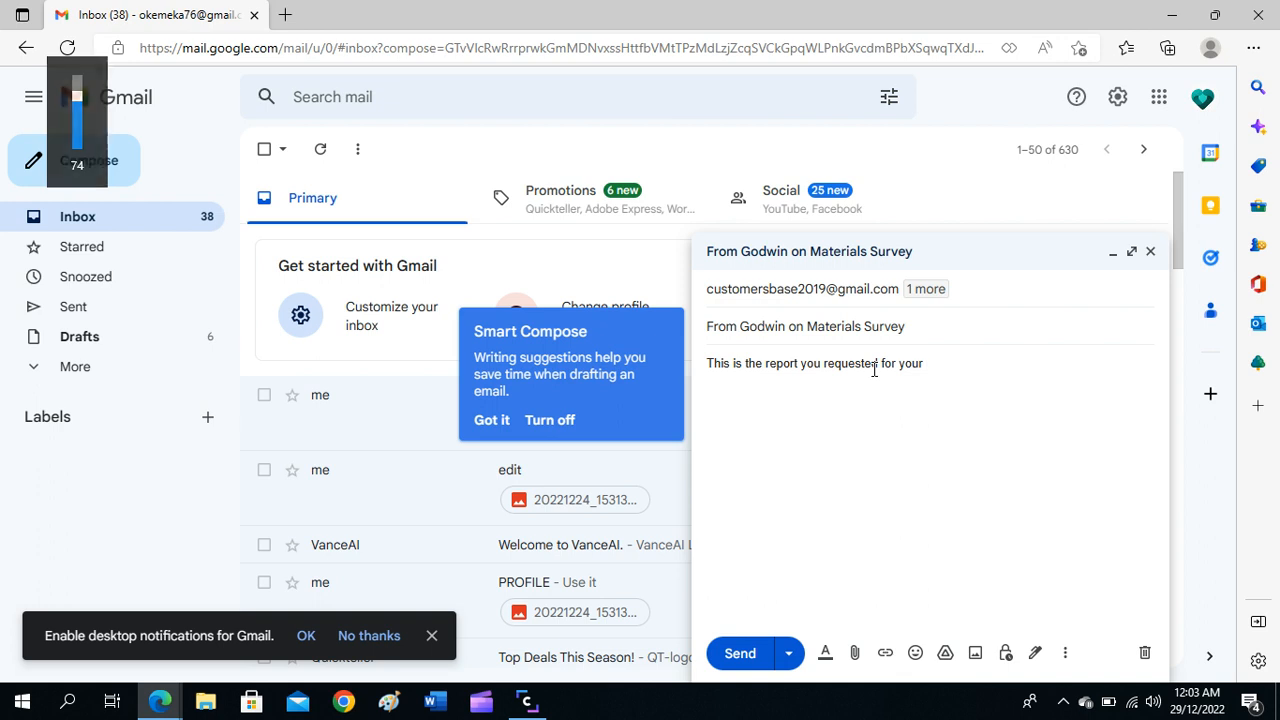
text( review)
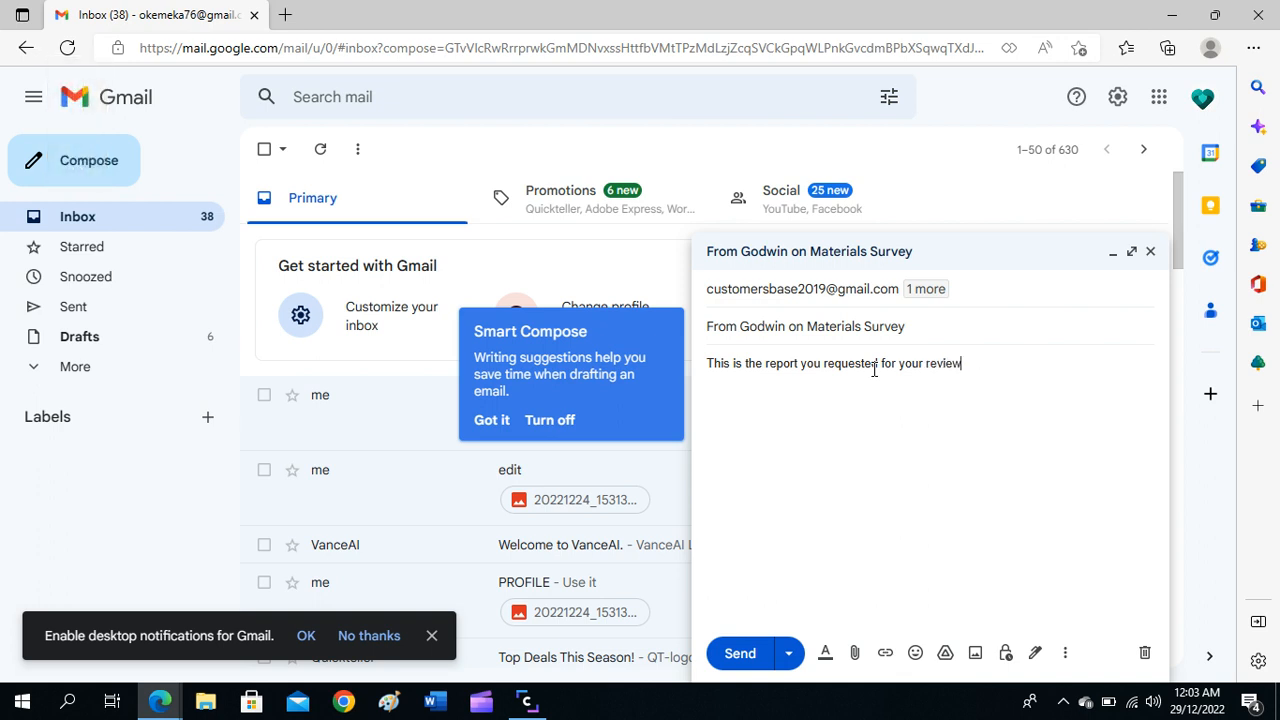
text(.)
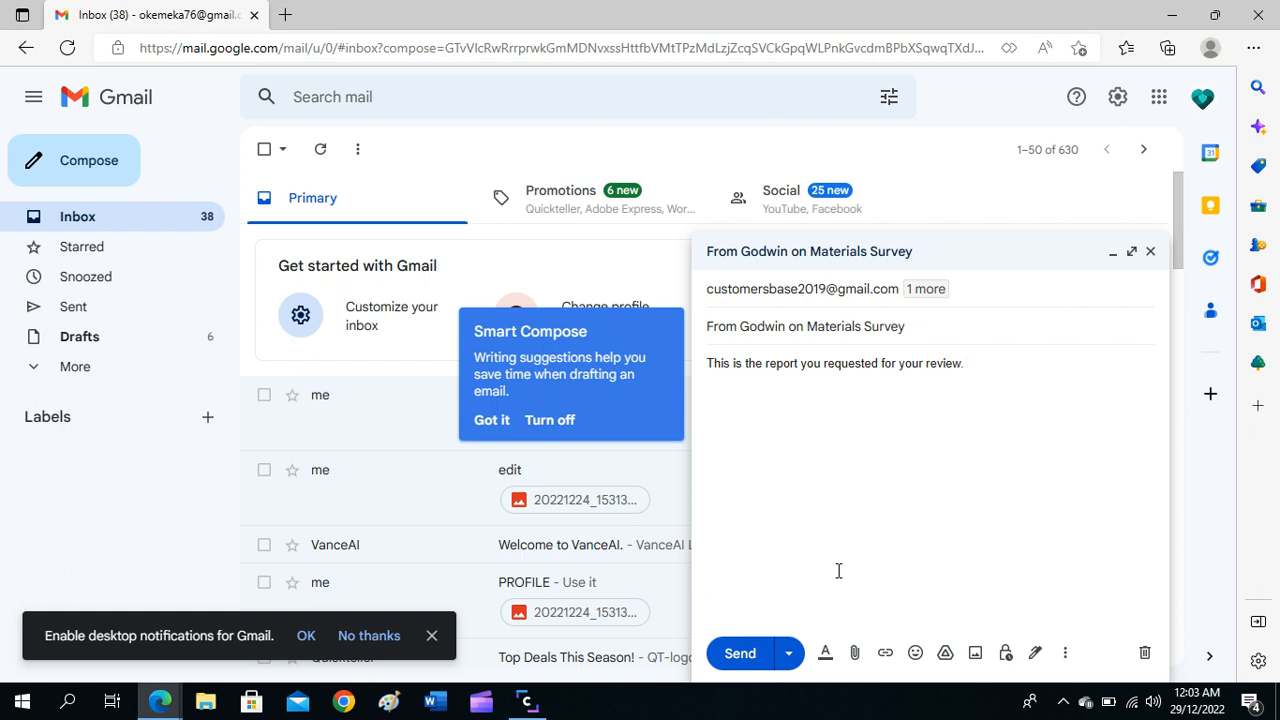
Step: Attach the WatermarkSAMPLE file from the Documents folder to the message and send it
click(857, 660)
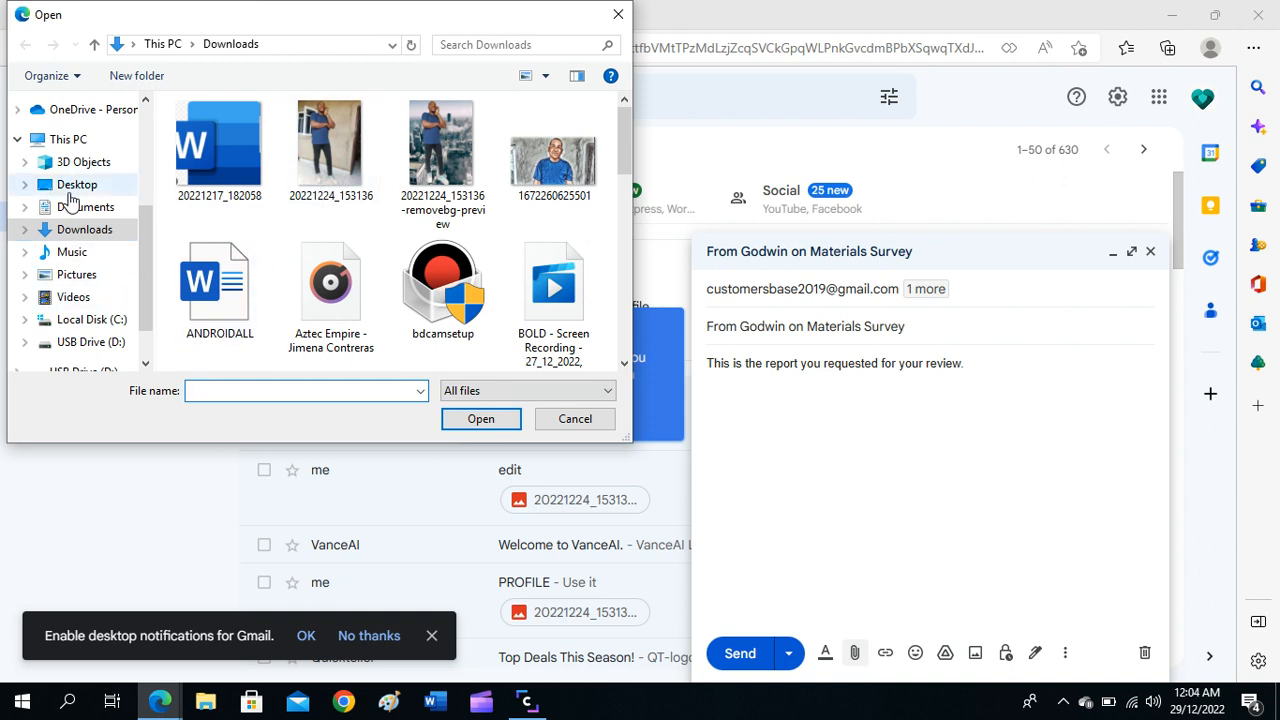
click(70, 207)
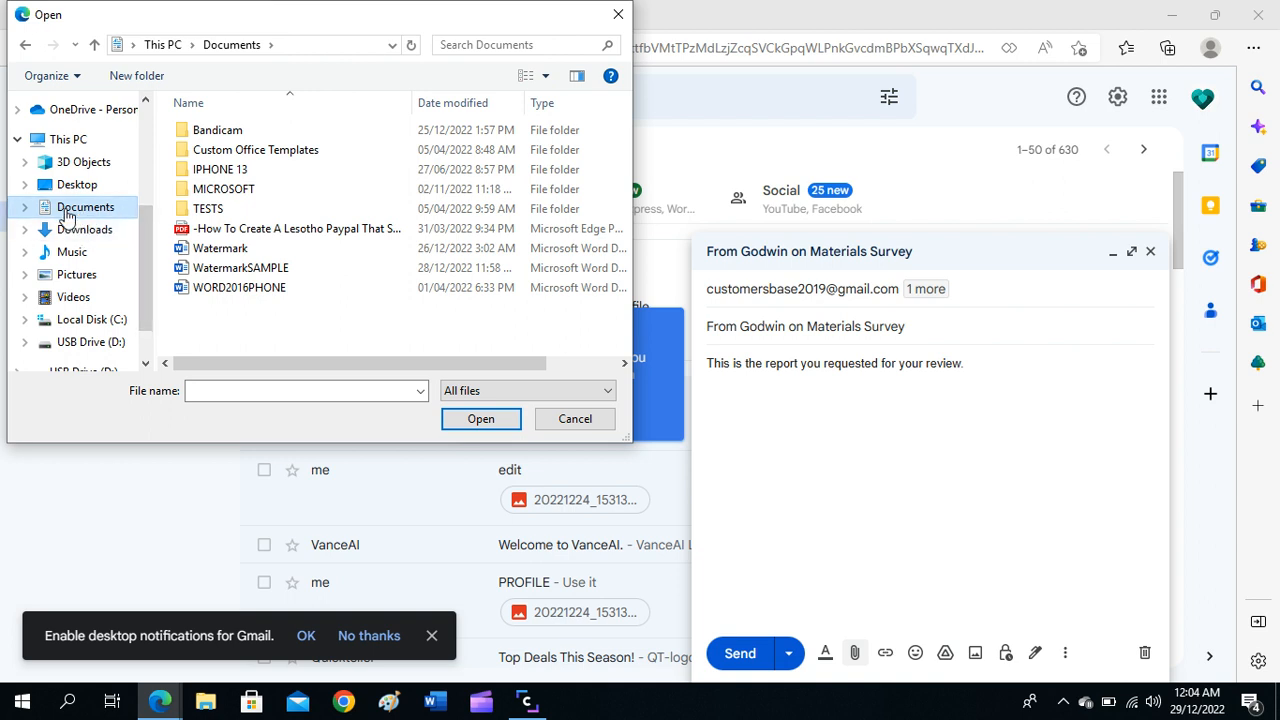
click(253, 277)
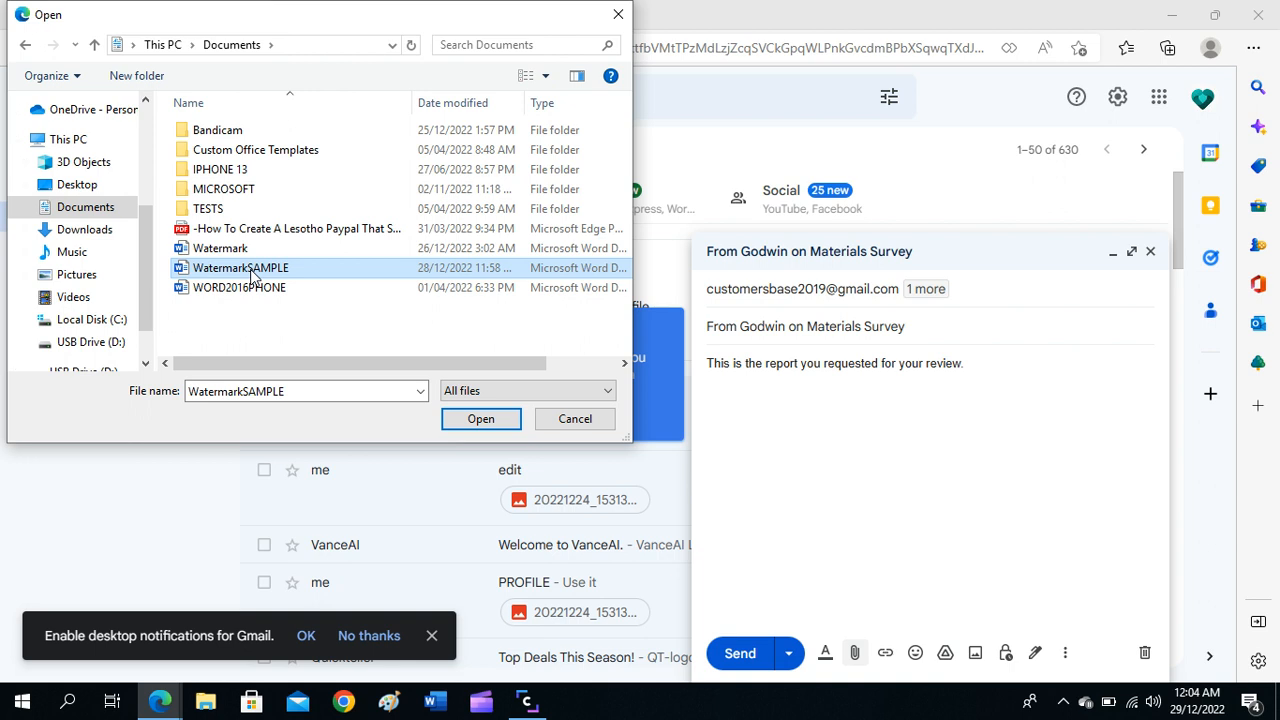
double_click(253, 277)
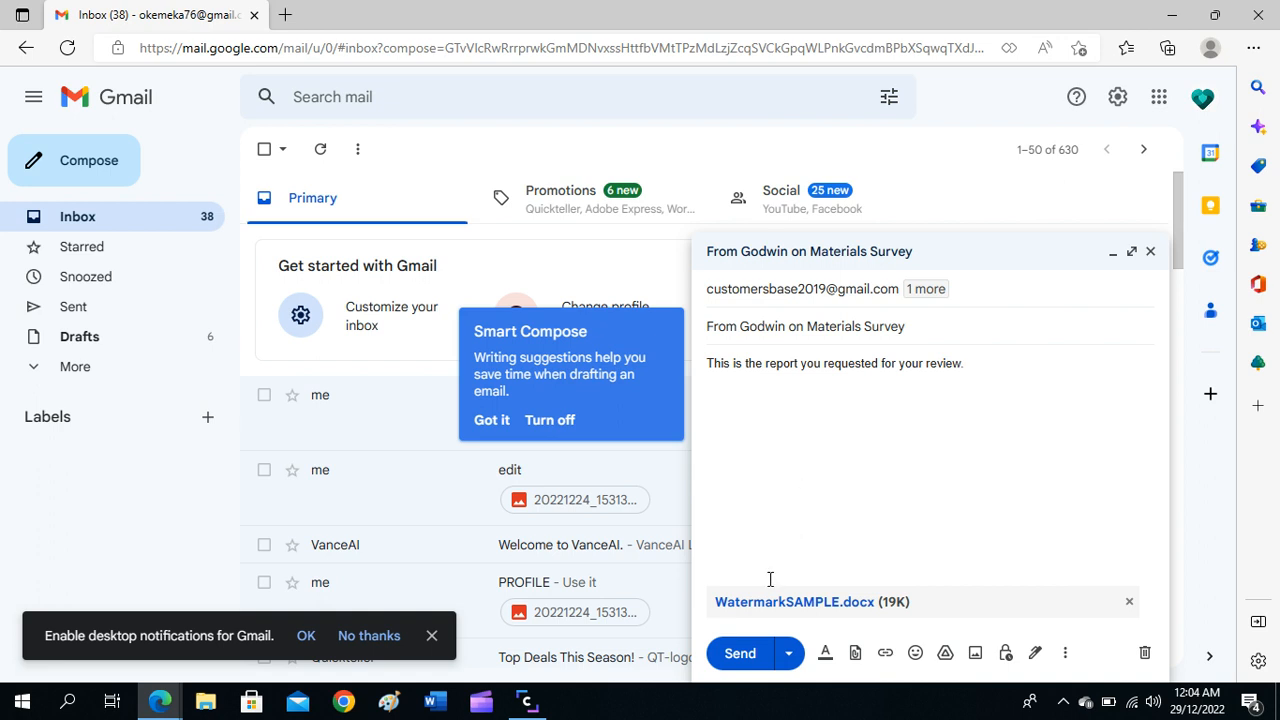
click(740, 655)
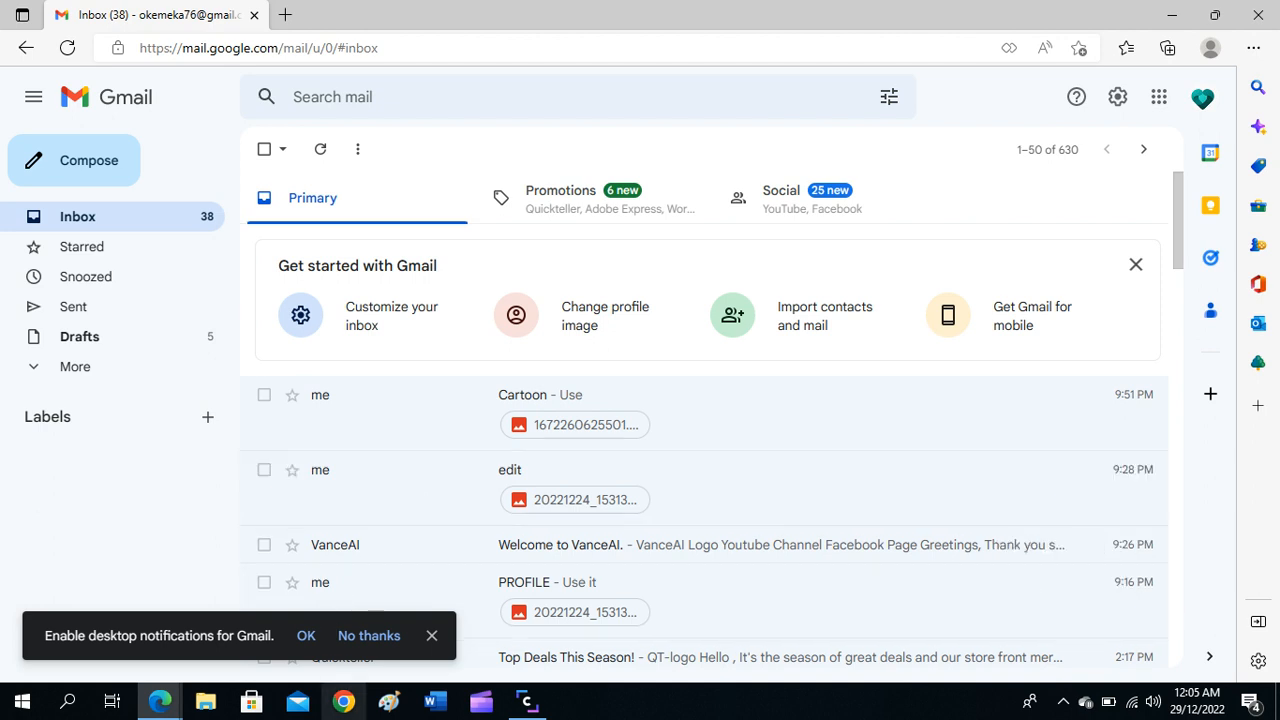
click(527, 703)
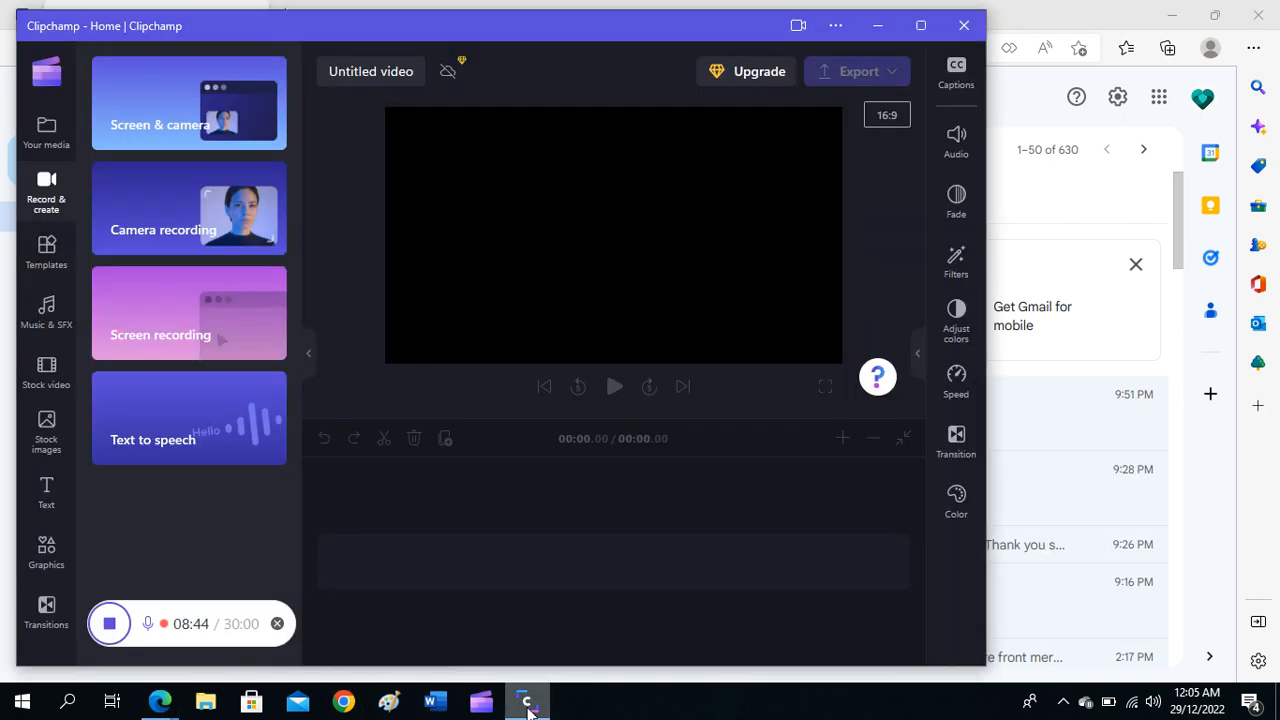